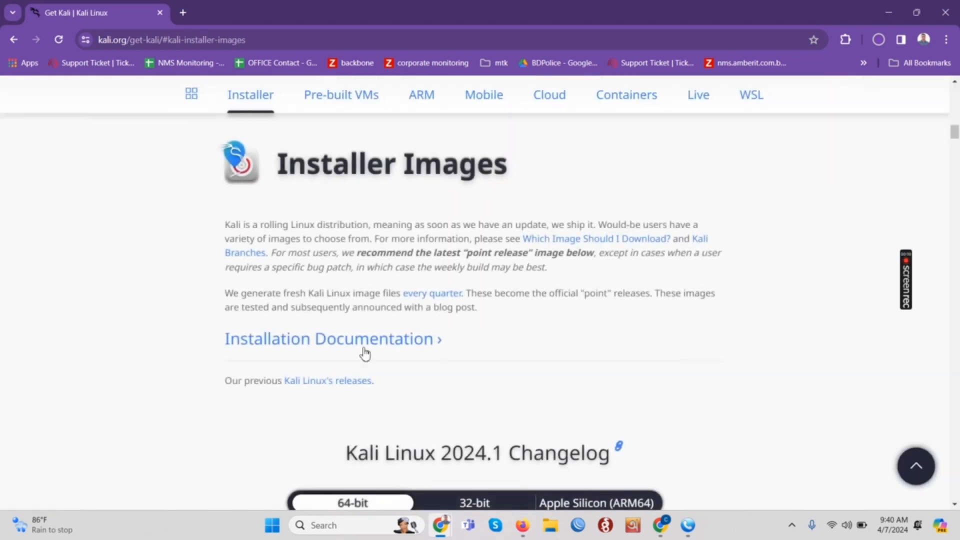
# Step: Browse the Kali download page to the pre-built virtual machine images section
pyautogui.scroll(-10, 365, 356)
pyautogui.scroll(-9, 441, 398)
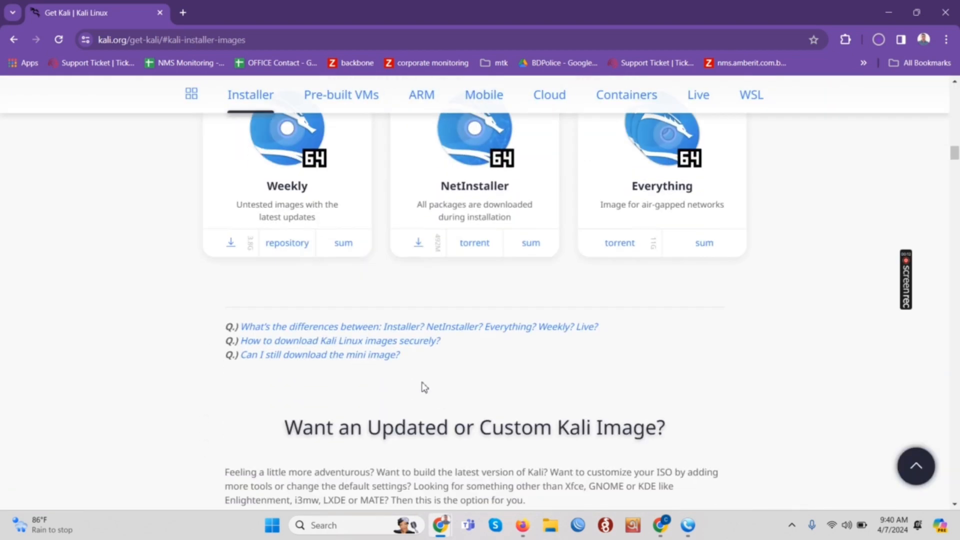
pyautogui.scroll(-10, 374, 384)
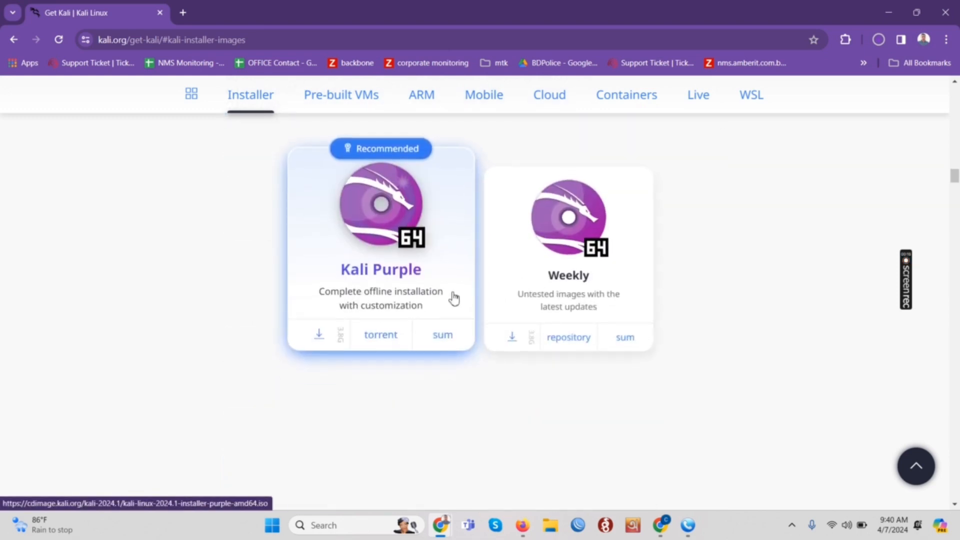
pyautogui.scroll(-5, 357, 314)
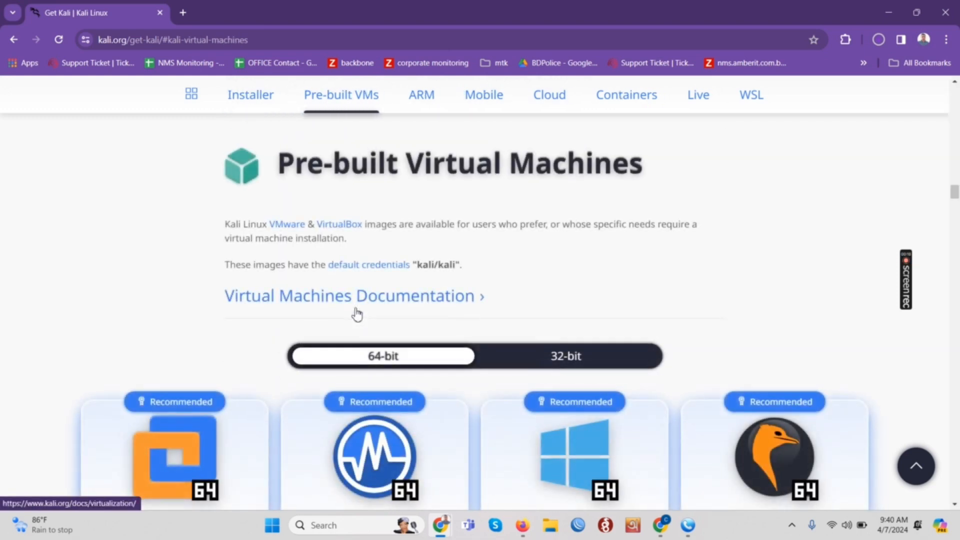
pyautogui.scroll(-3, 356, 314)
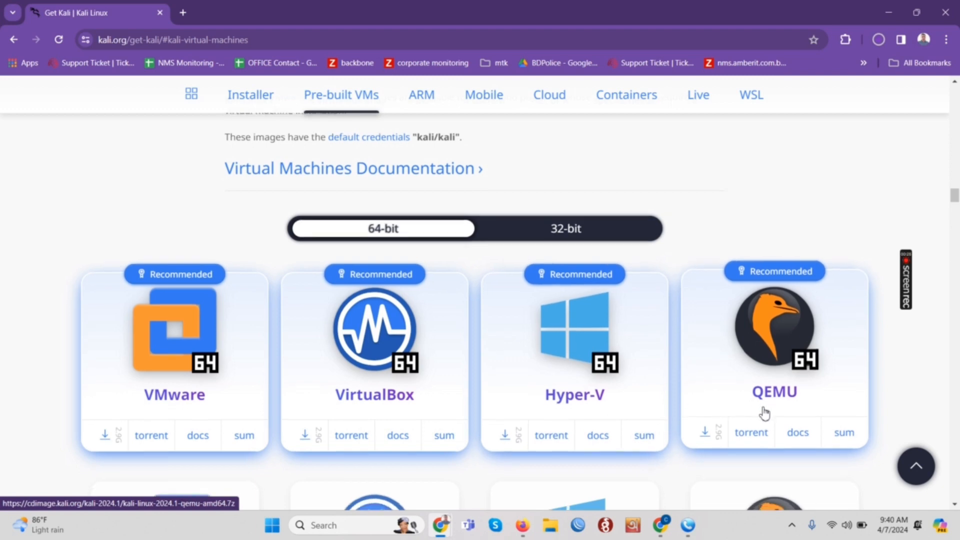
pyautogui.scroll(-5, 625, 413)
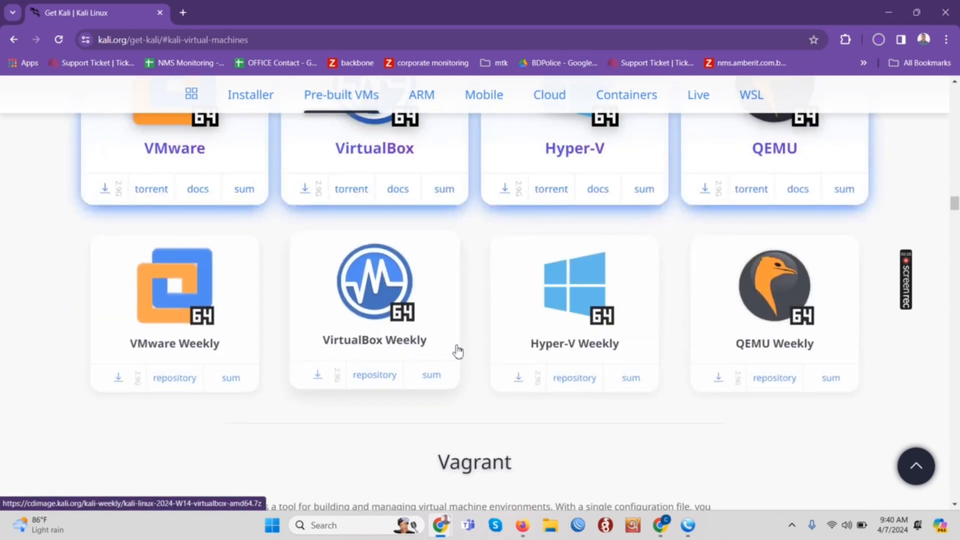
pyautogui.scroll(-15, 775, 380)
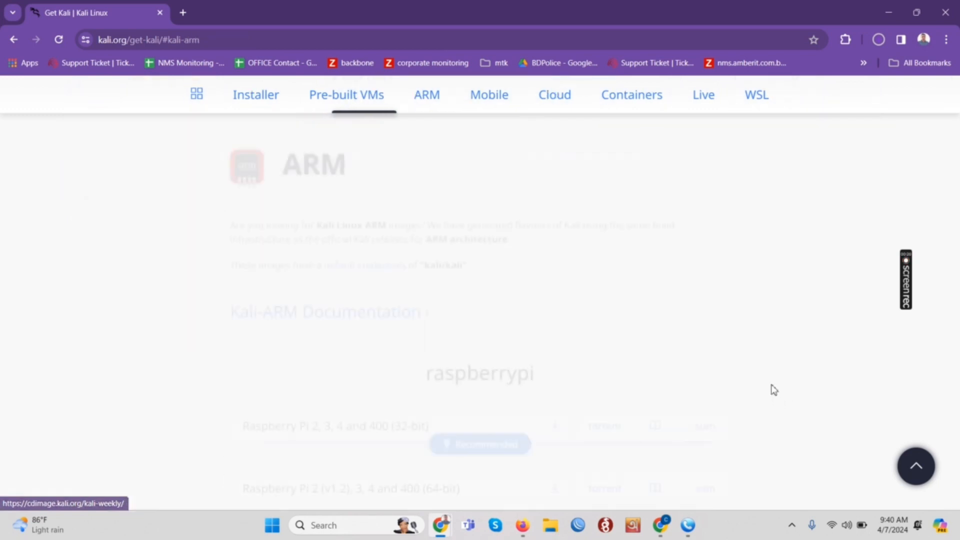
pyautogui.scroll(7, 580, 378)
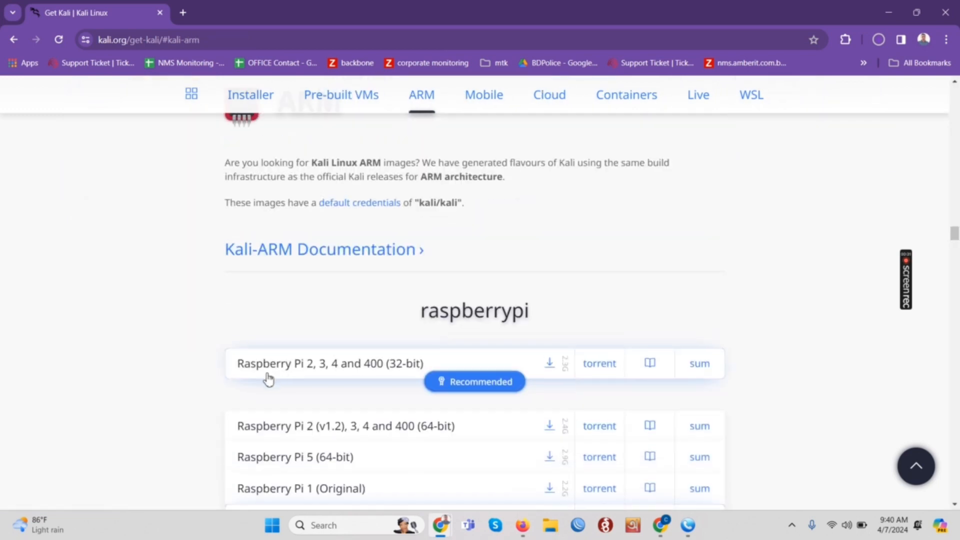
pyautogui.scroll(1, 270, 370)
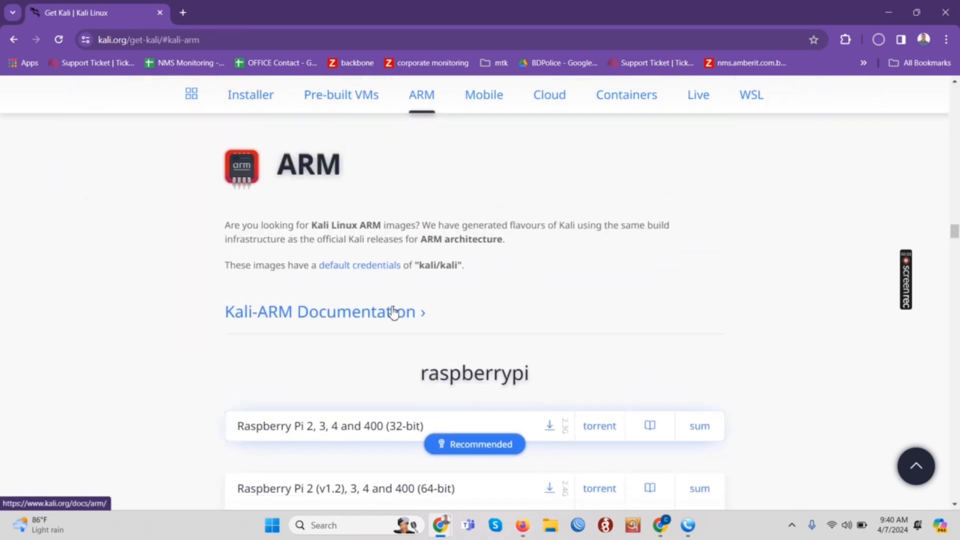
pyautogui.scroll(-15, 393, 312)
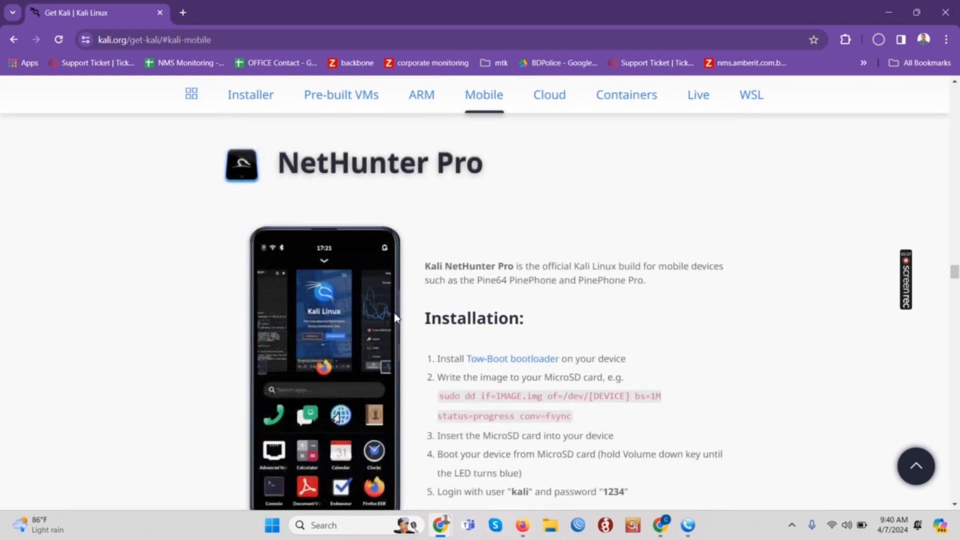
pyautogui.scroll(-20, 394, 317)
pyautogui.scroll(-15, 402, 325)
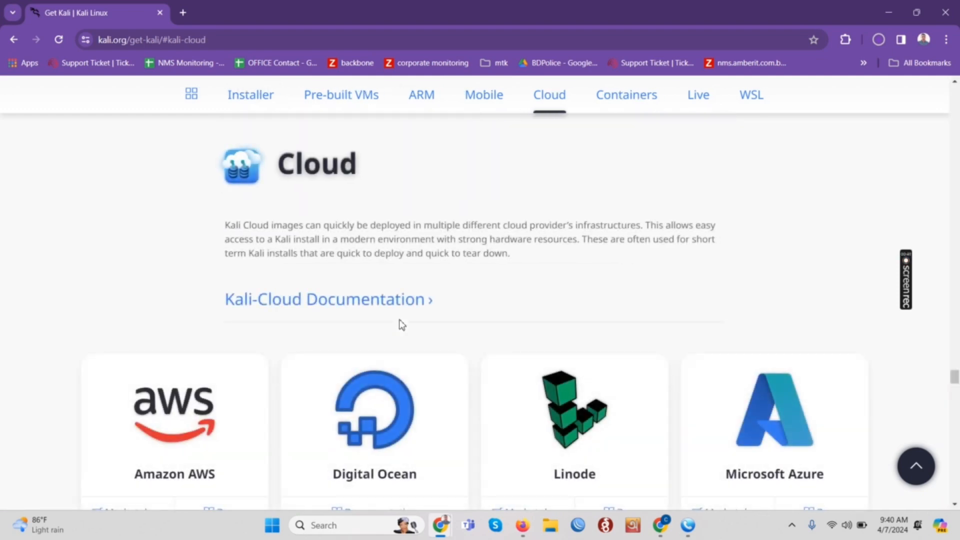
pyautogui.scroll(5, 402, 325)
pyautogui.scroll(-15, 400, 322)
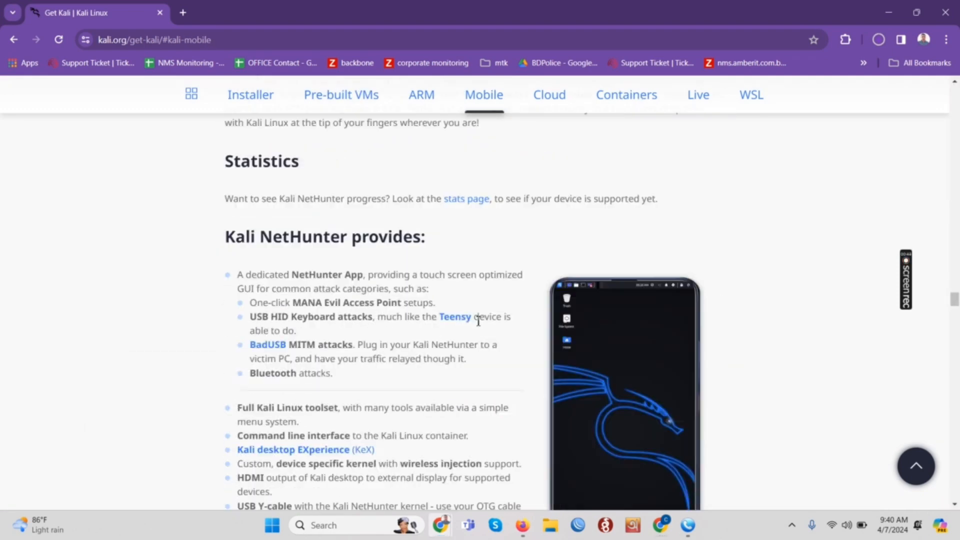
pyautogui.scroll(15, 478, 321)
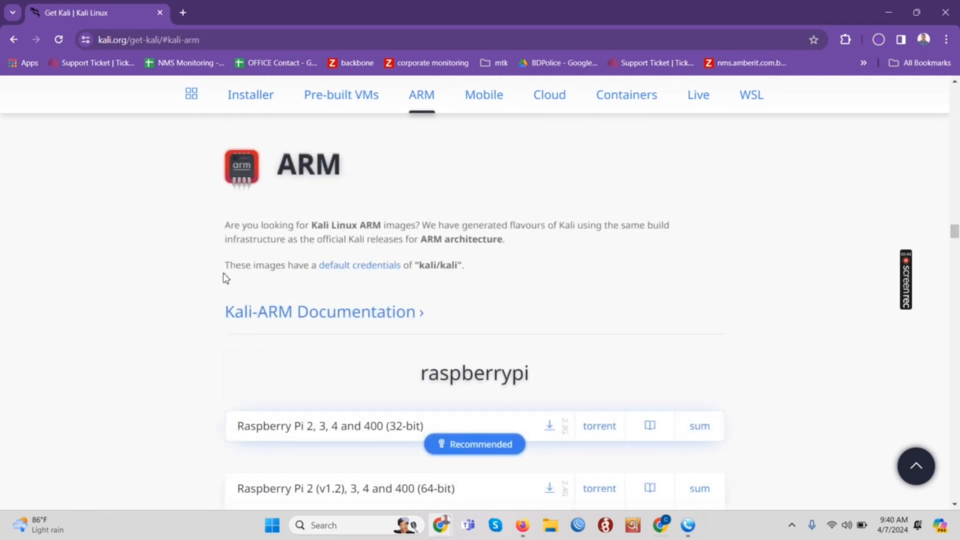
pyautogui.scroll(5, 215, 276)
pyautogui.click(241, 102)
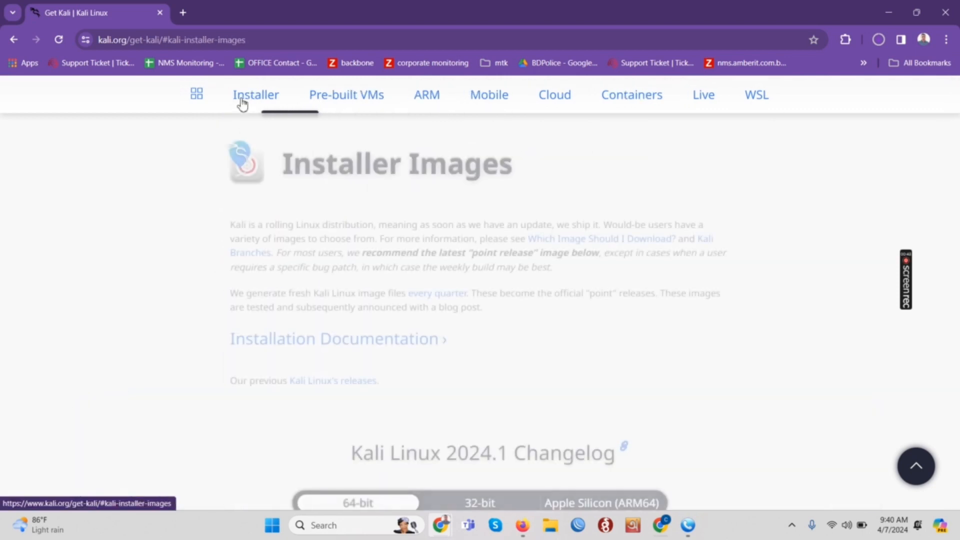
pyautogui.scroll(5, 285, 173)
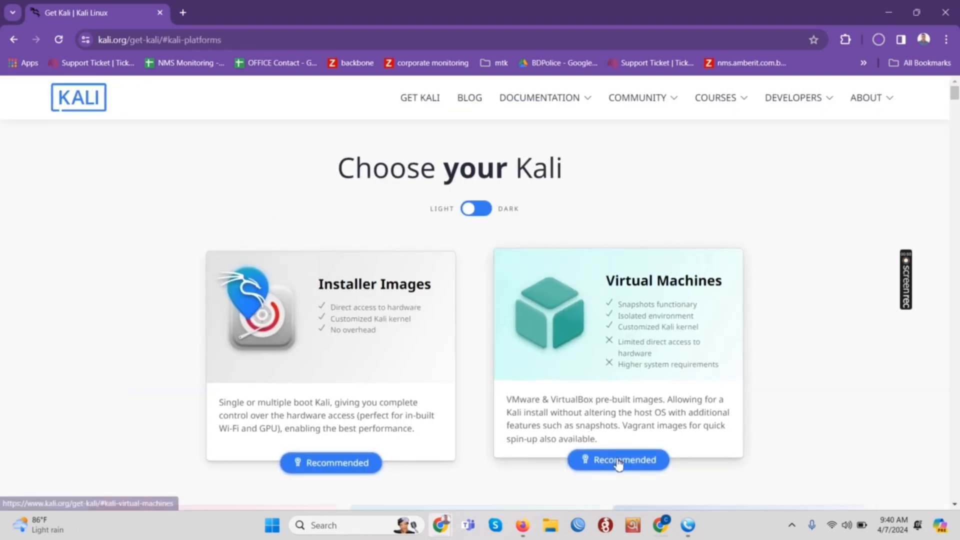
pyautogui.click(619, 463)
# Step: Save the 64-bit VirtualBox Kali image to D:\Downloads and show the recent download history
pyautogui.scroll(-5, 429, 368)
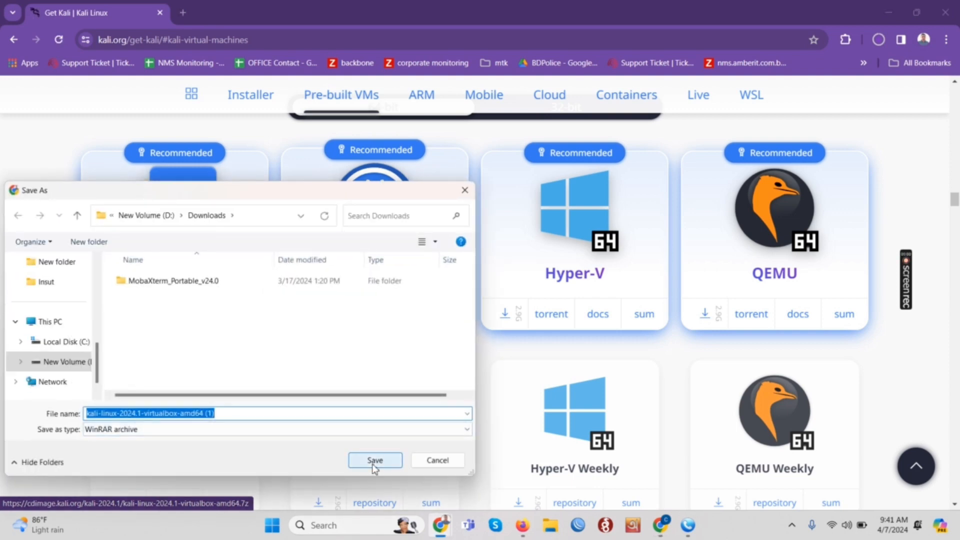
pyautogui.click(374, 463)
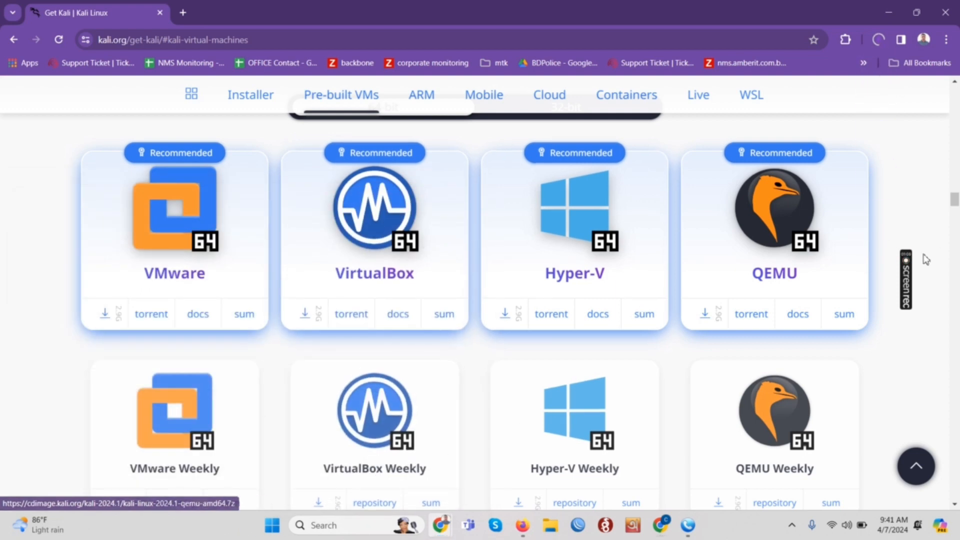
pyautogui.click(908, 281)
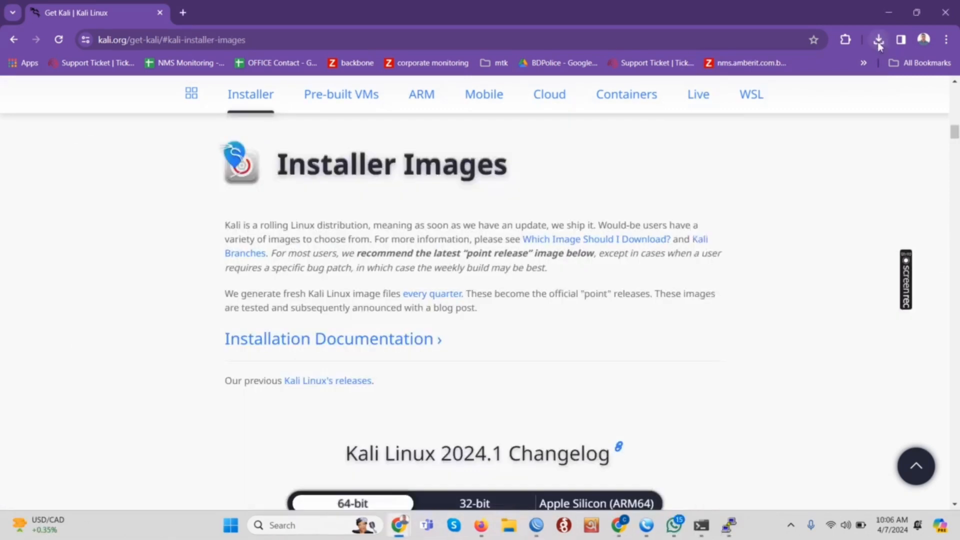
pyautogui.click(879, 39)
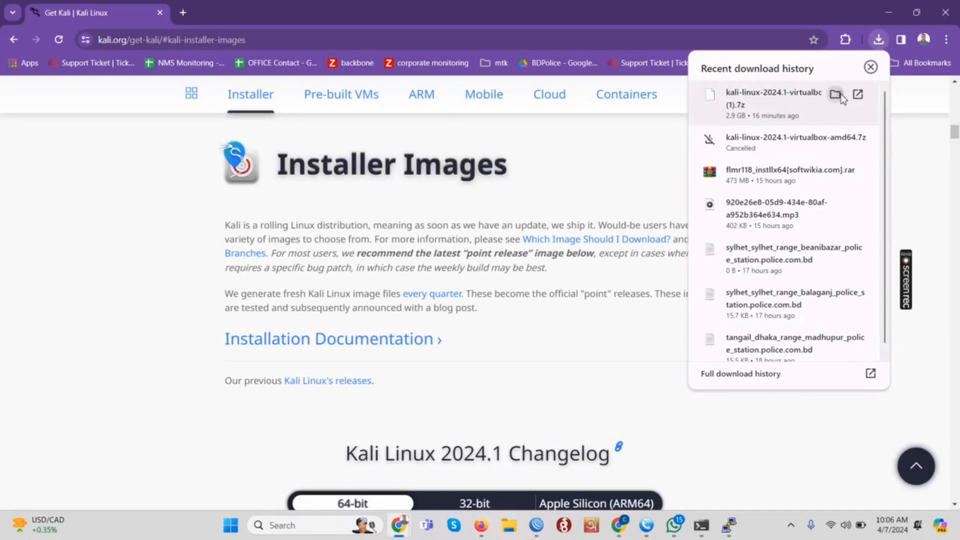
# Step: Extract the kali-linux-2024.1-virtualbox .7z archive with WinRAR into its own Downloads folder
pyautogui.click(836, 94)
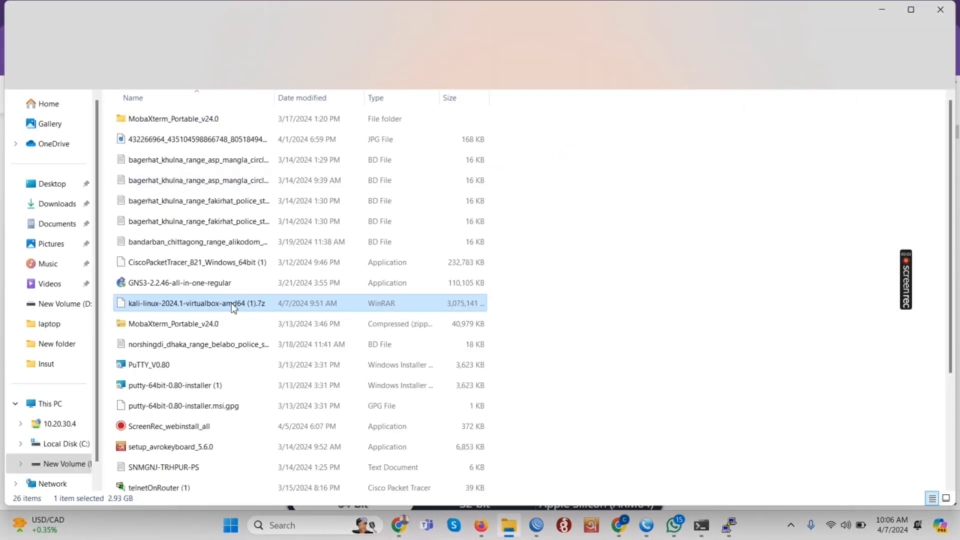
pyautogui.click(232, 304)
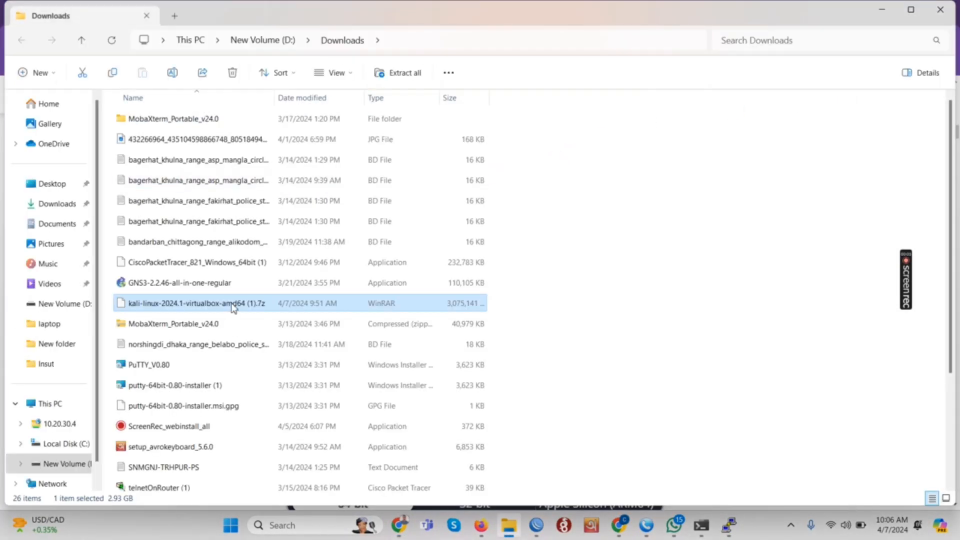
pyautogui.click(331, 306)
pyautogui.rightClick(331, 307)
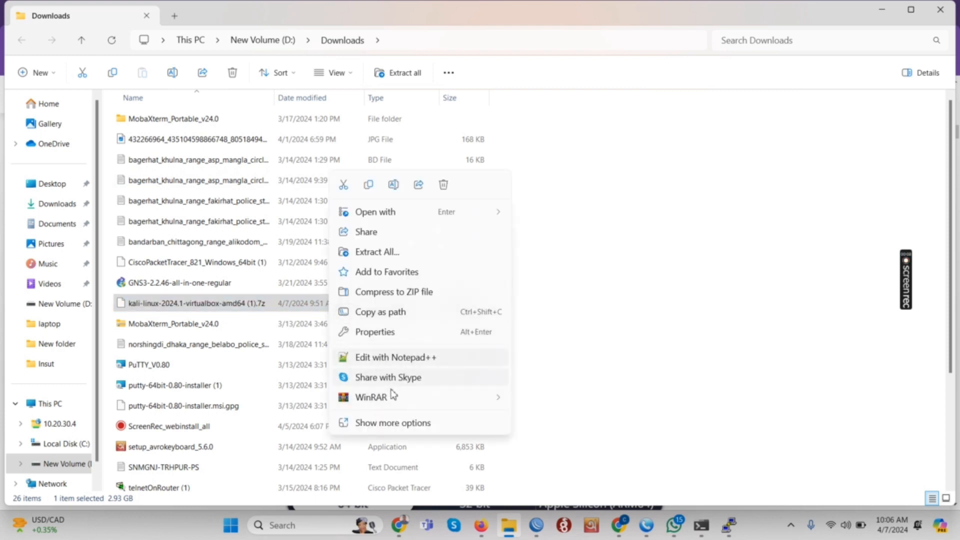
pyautogui.moveTo(395, 400)
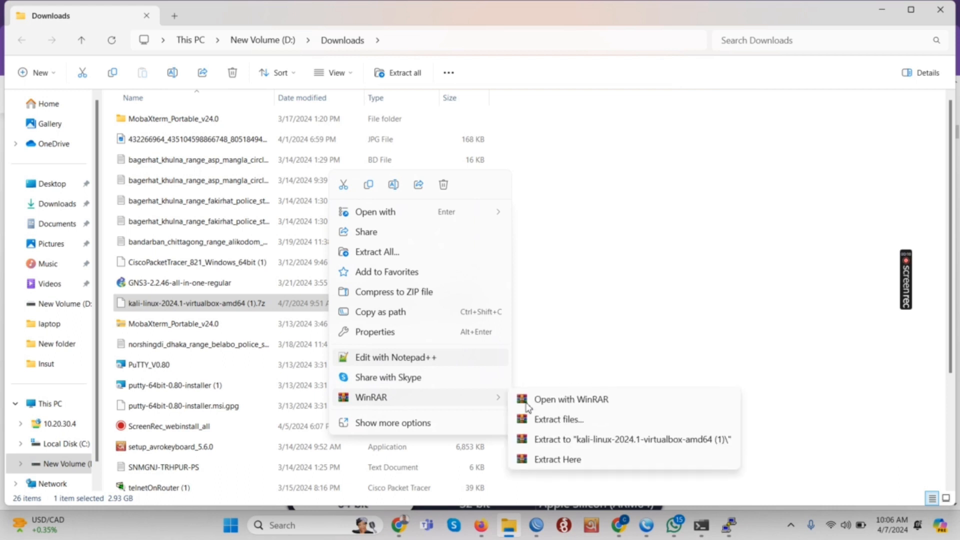
pyautogui.click(560, 420)
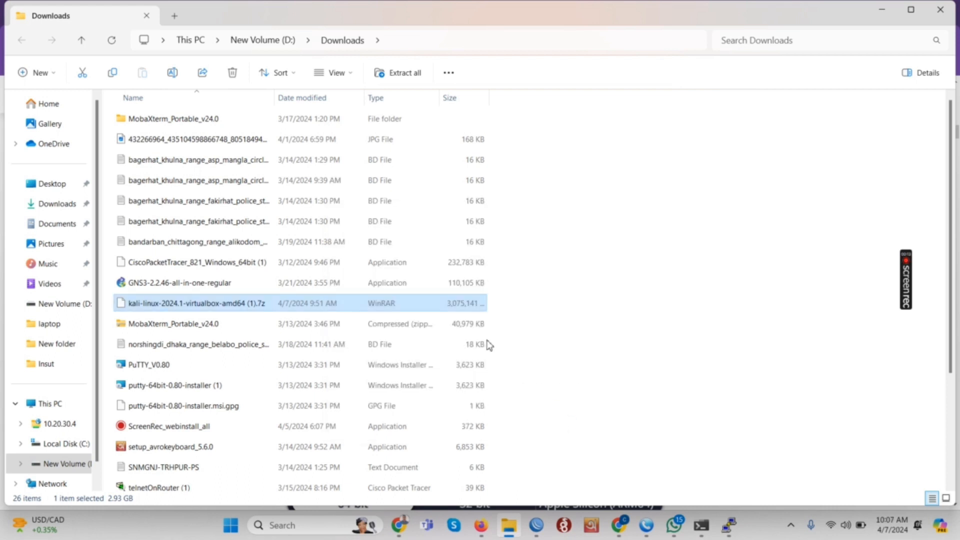
pyautogui.click(513, 400)
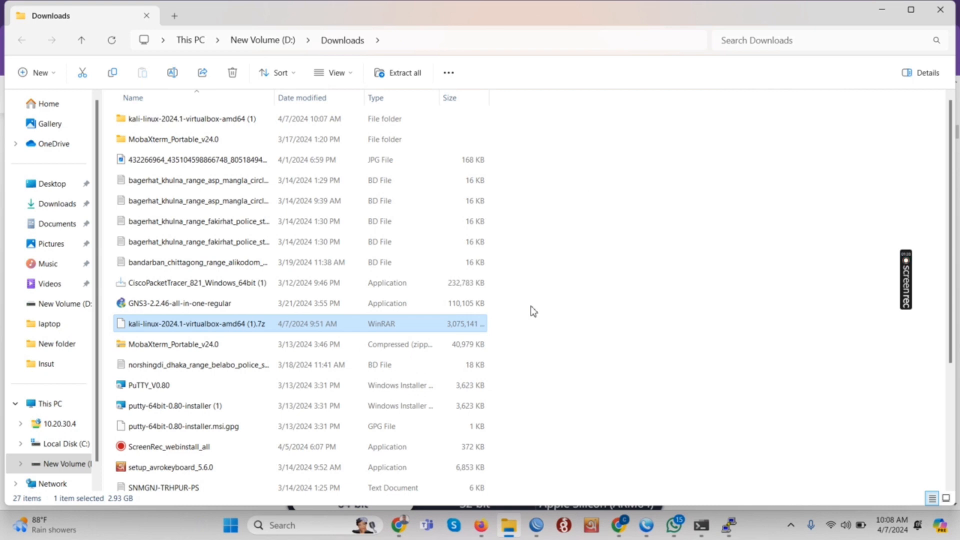
# Step: Open the extracted kali folder and its inner kali-linux-2024.1-virtualbox-amd64 folder, then bring up Start
pyautogui.doubleClick(309, 120)
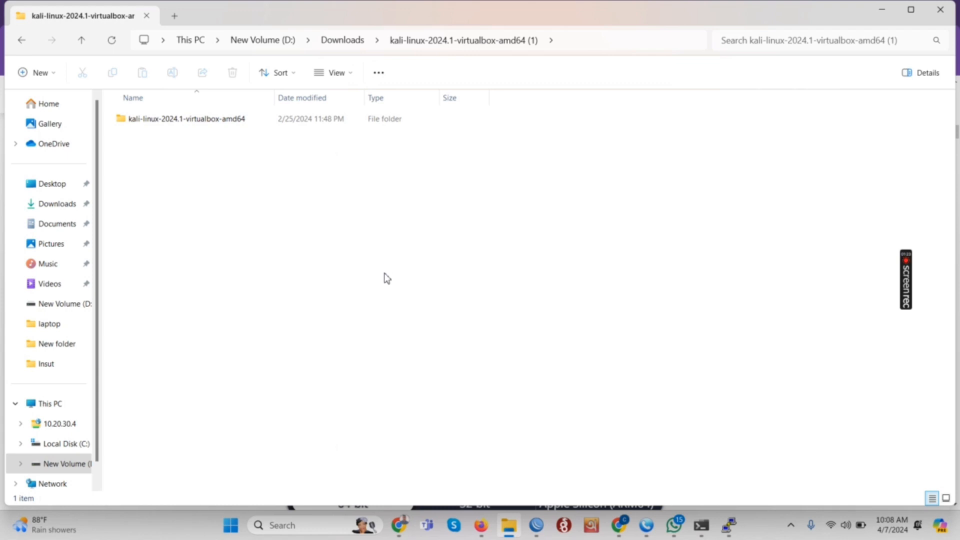
pyautogui.doubleClick(317, 120)
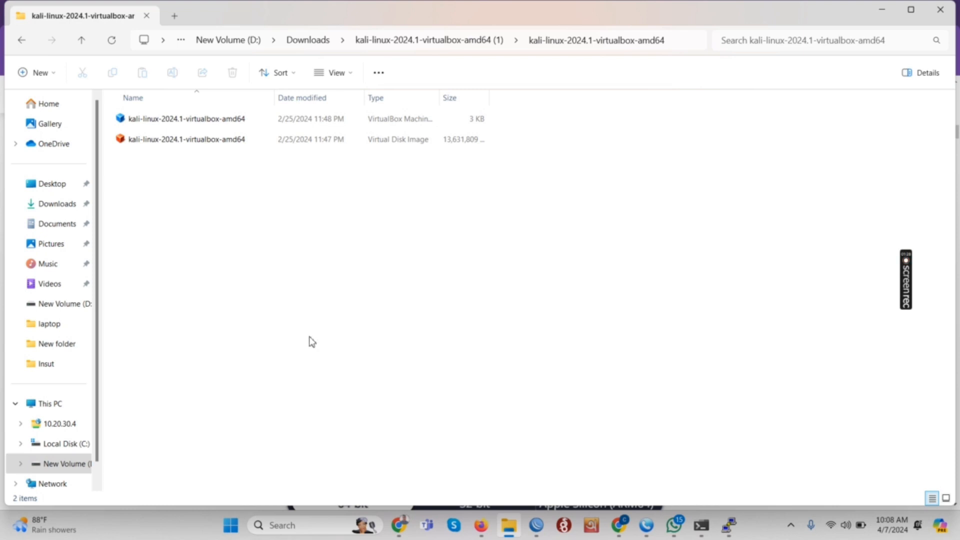
pyautogui.click(235, 524)
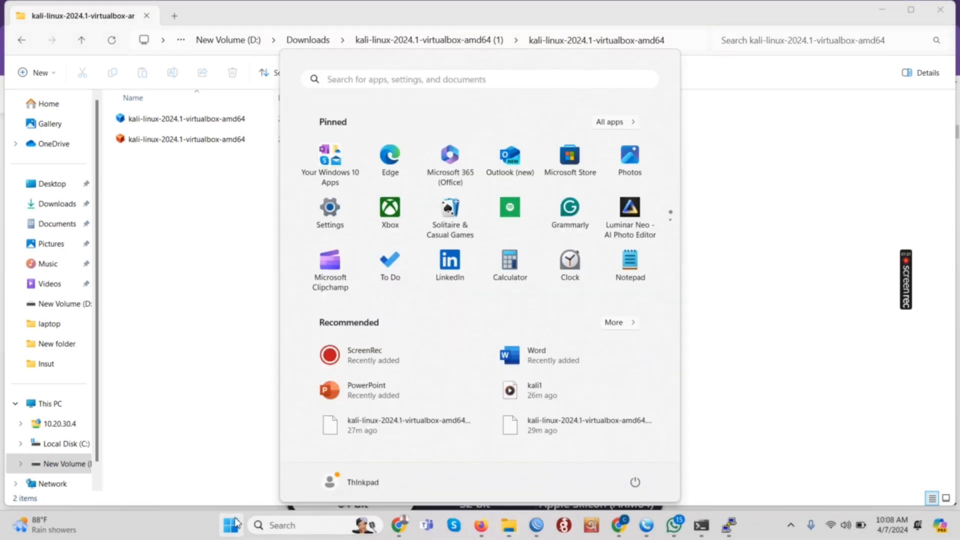
# Step: Launch Oracle VM VirtualBox from a 'virtua' Start search, maximize it, and begin a new machine
pyautogui.write('virtua')
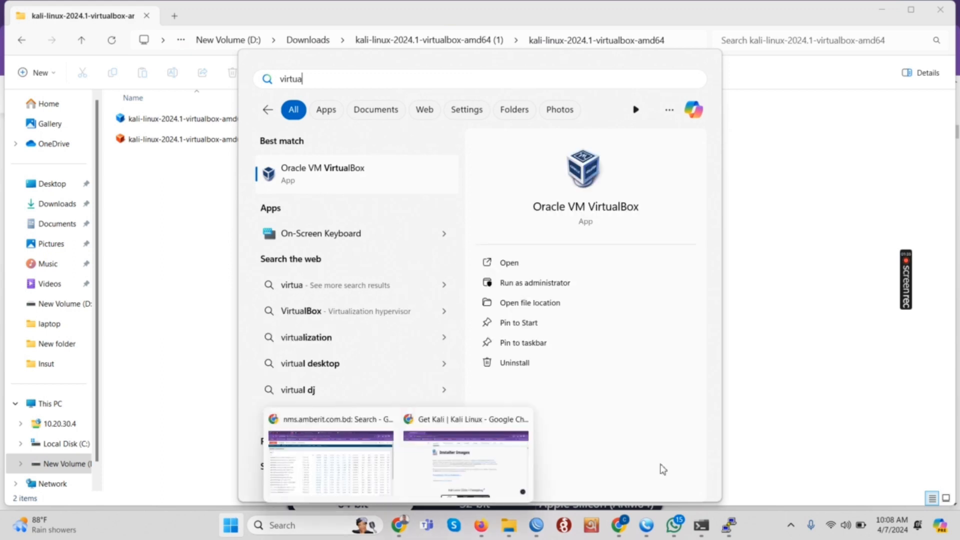
pyautogui.click(524, 263)
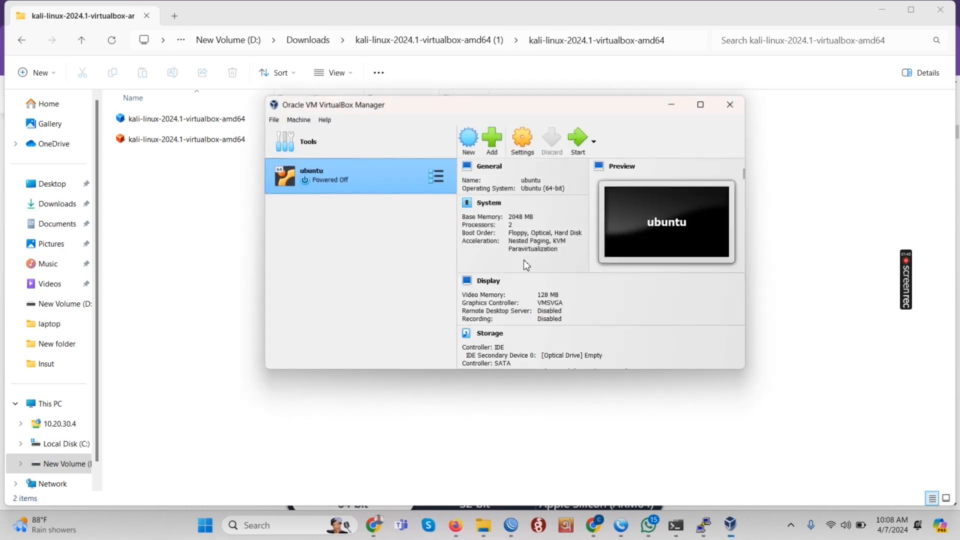
pyautogui.click(700, 104)
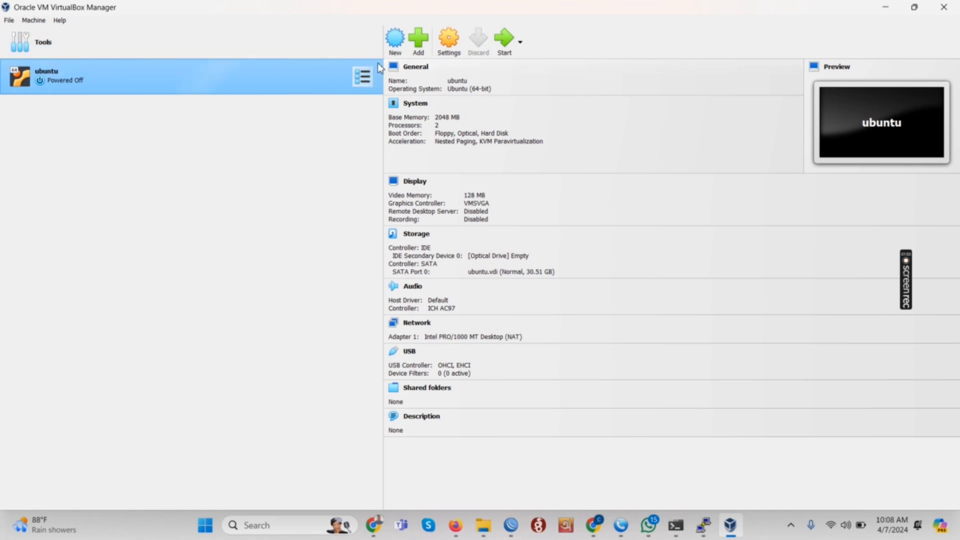
pyautogui.click(394, 44)
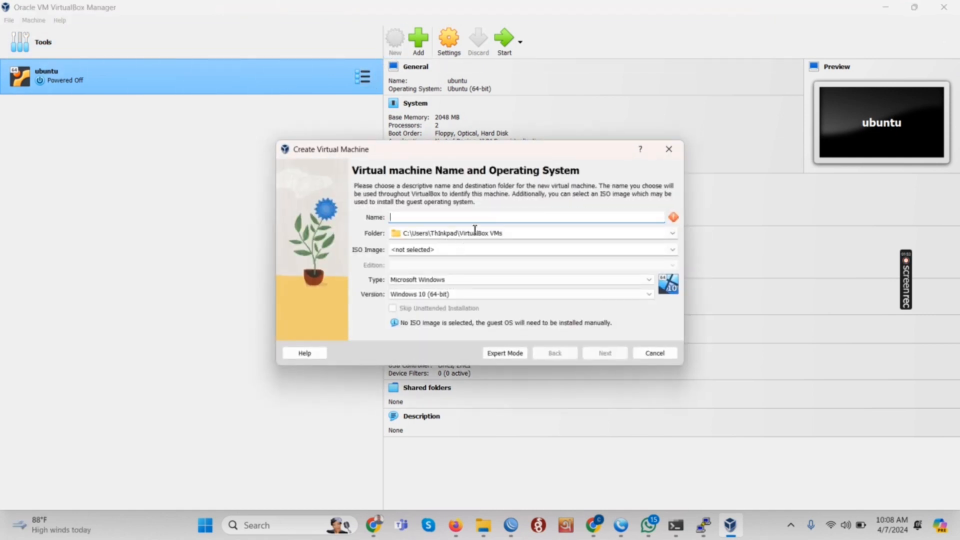
# Step: Name the machine 'kali' with type Linux and version Oracle Linux (64-bit), then continue
pyautogui.write('kali')
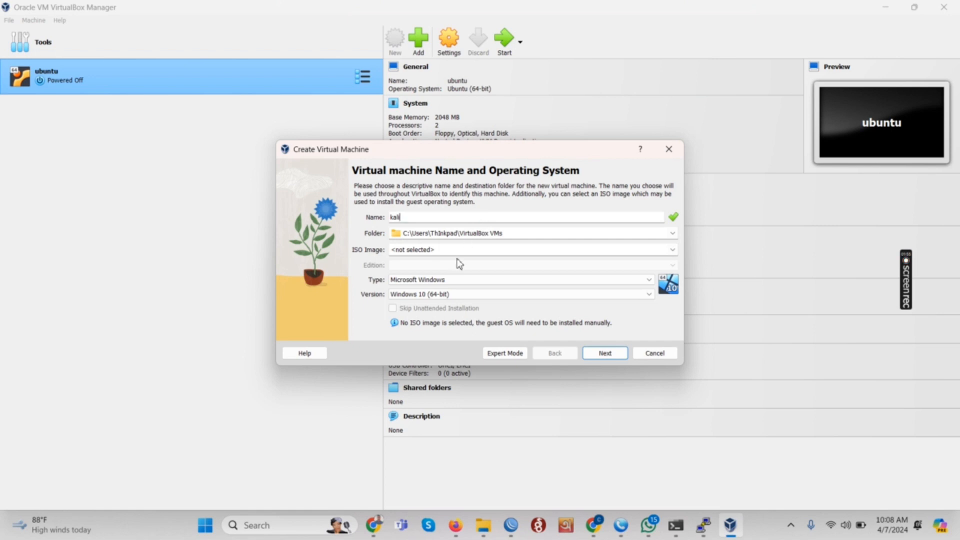
pyautogui.click(456, 280)
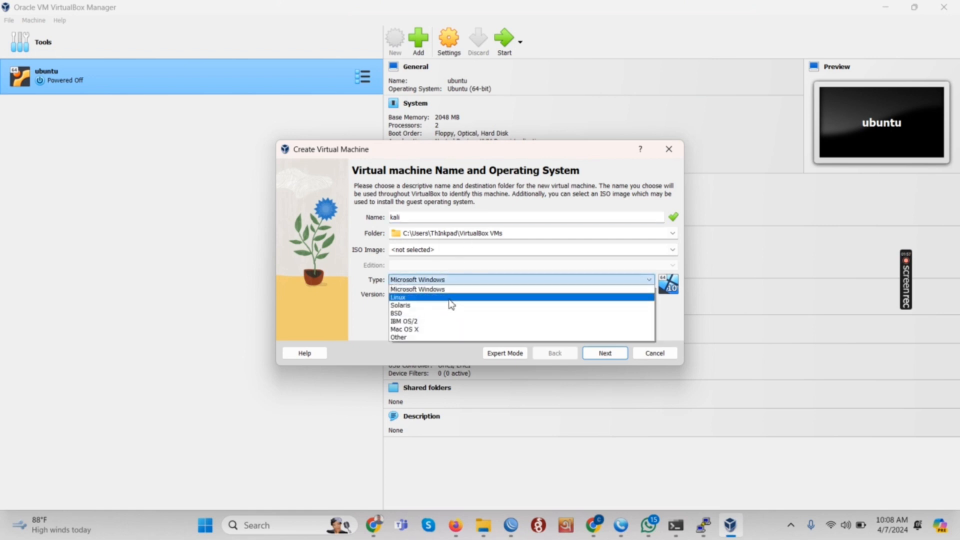
pyautogui.click(451, 297)
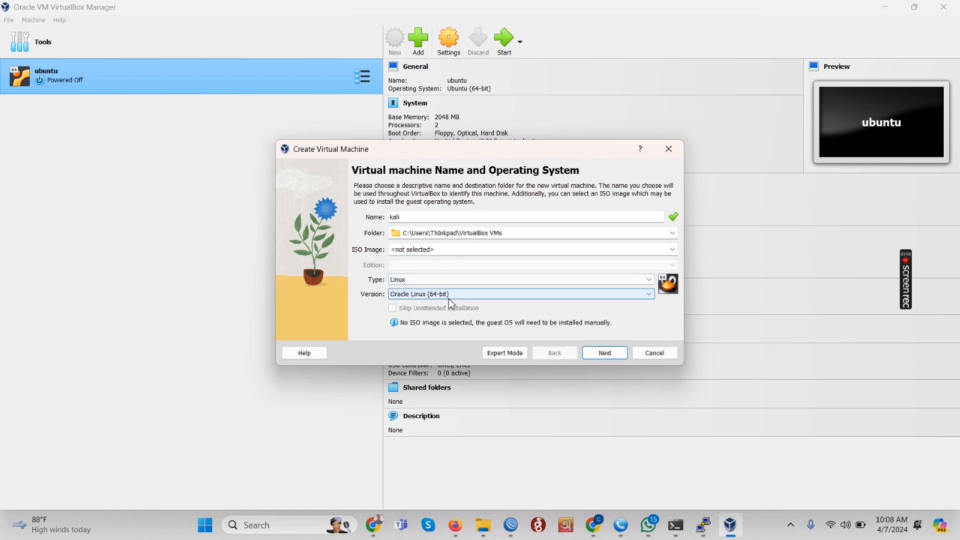
pyautogui.click(449, 299)
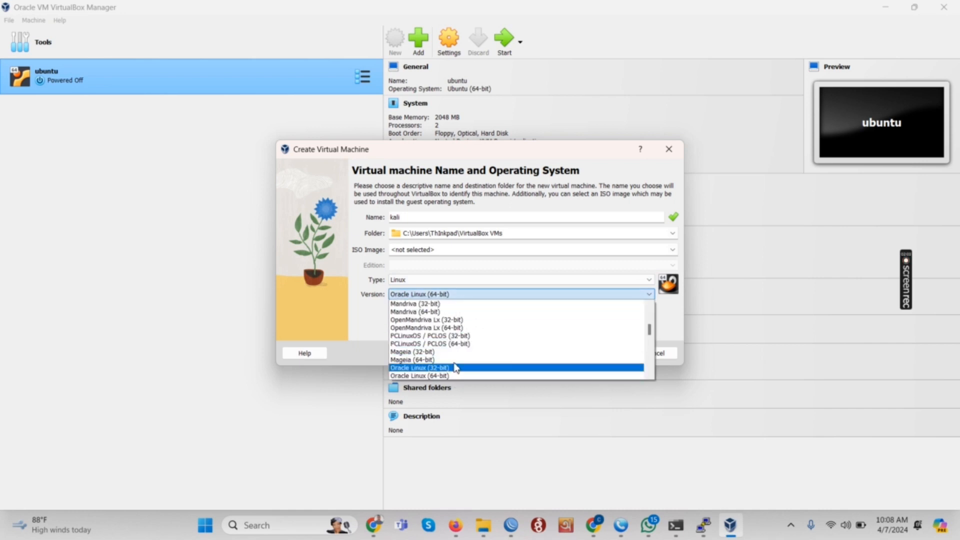
pyautogui.scroll(-6, 455, 365)
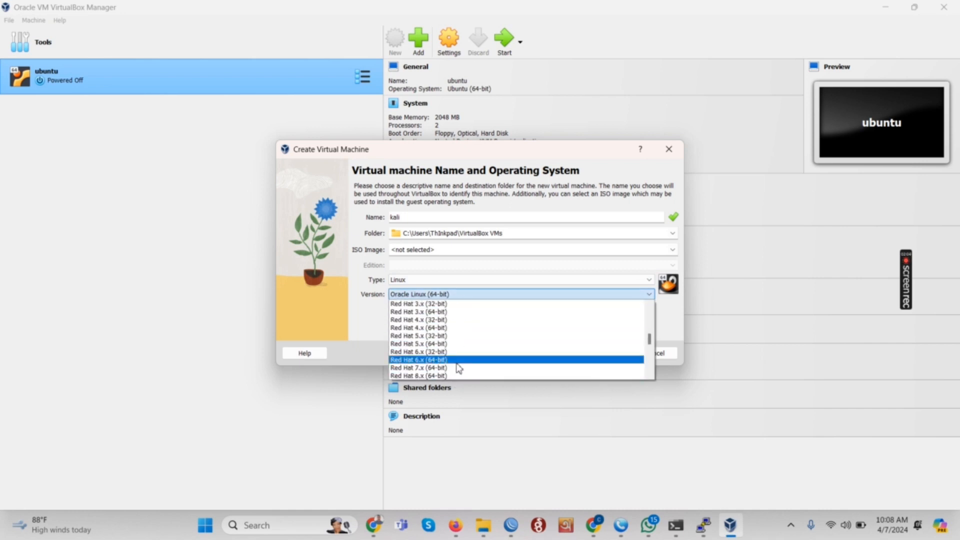
pyautogui.scroll(-10, 458, 369)
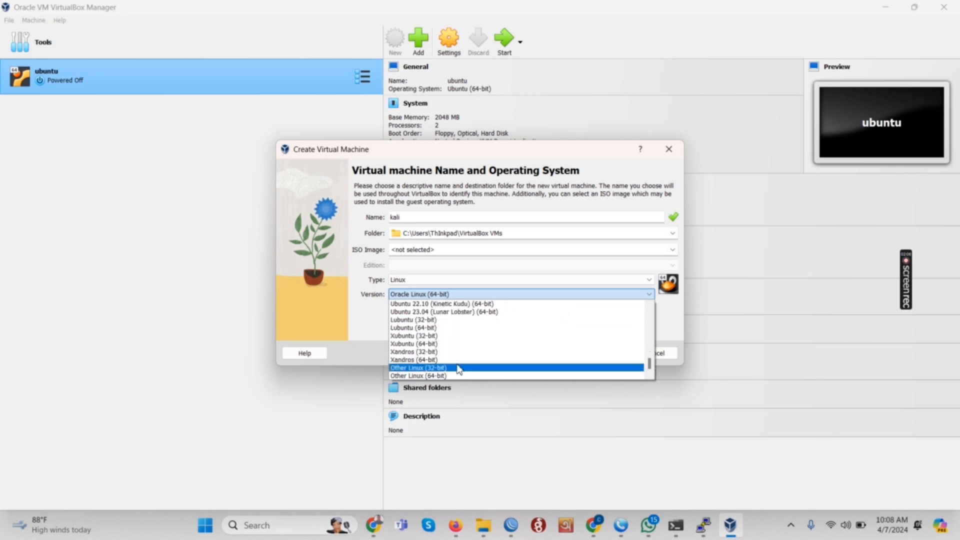
pyautogui.scroll(12, 459, 369)
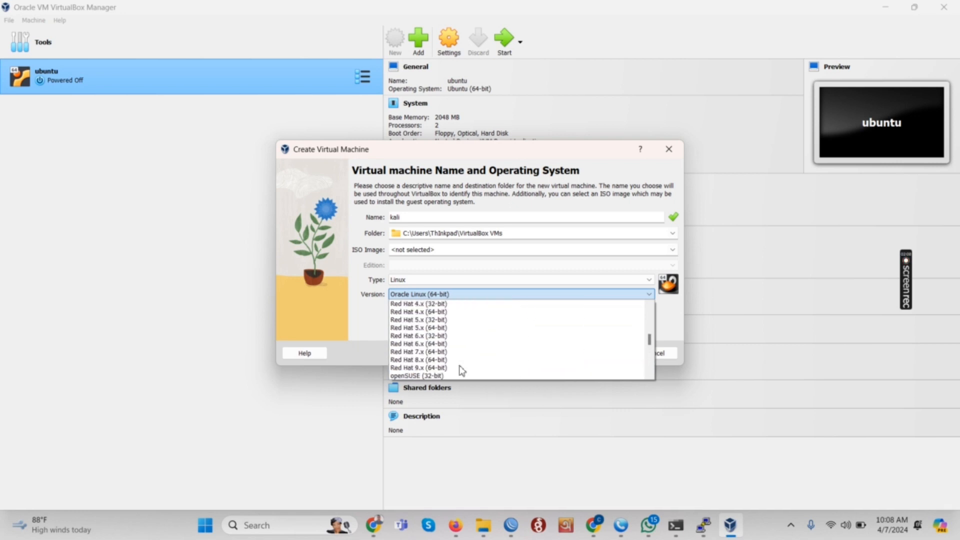
pyautogui.scroll(15, 461, 370)
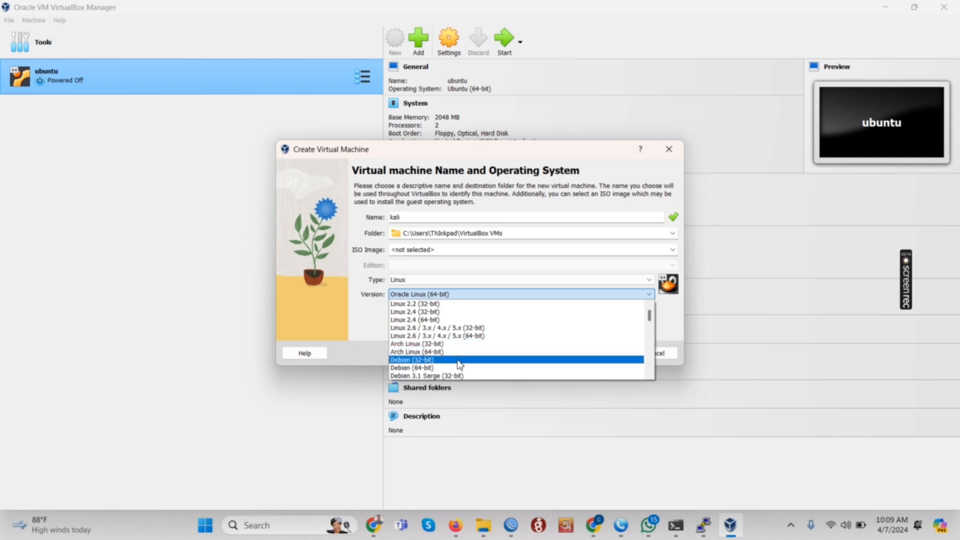
pyautogui.scroll(-2, 468, 365)
pyautogui.scroll(3, 470, 360)
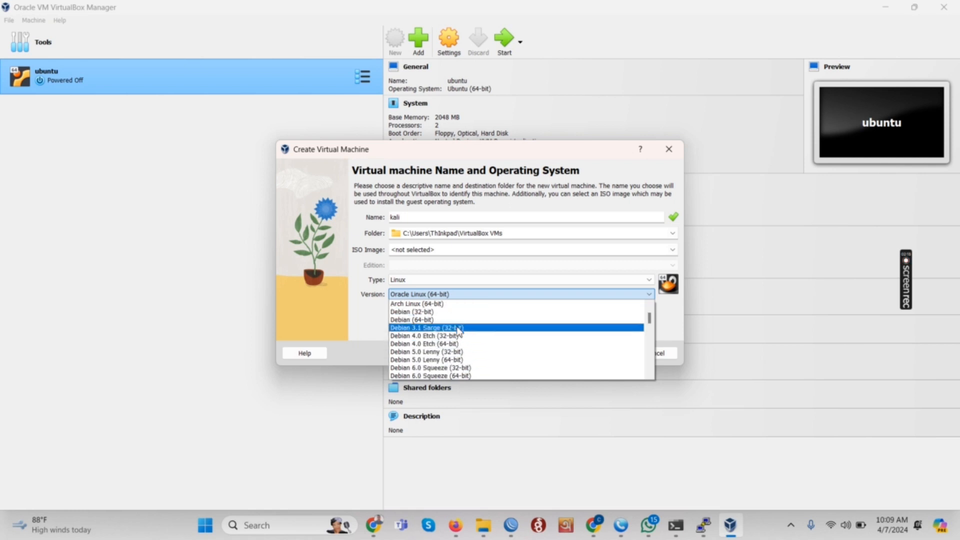
pyautogui.click(475, 268)
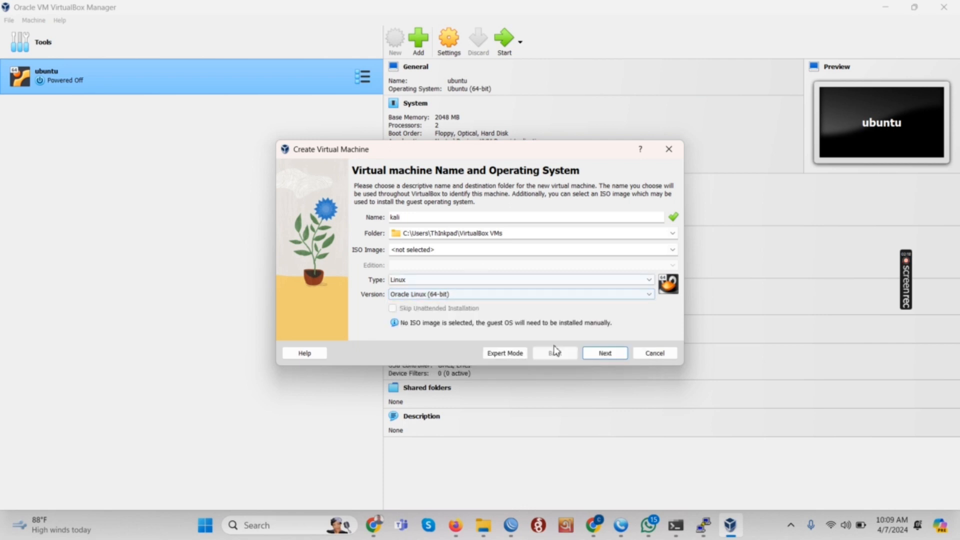
pyautogui.click(605, 354)
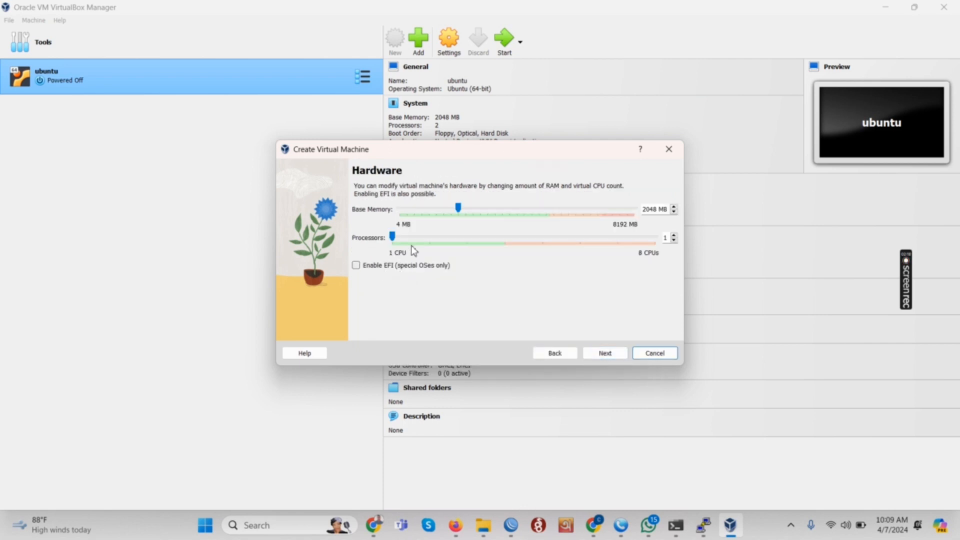
# Step: Keep 2048 MB memory and 1 CPU, accept a new 20 GB virtual disk, and finish
pyautogui.moveTo(395, 236); pyautogui.dragTo(394, 239)
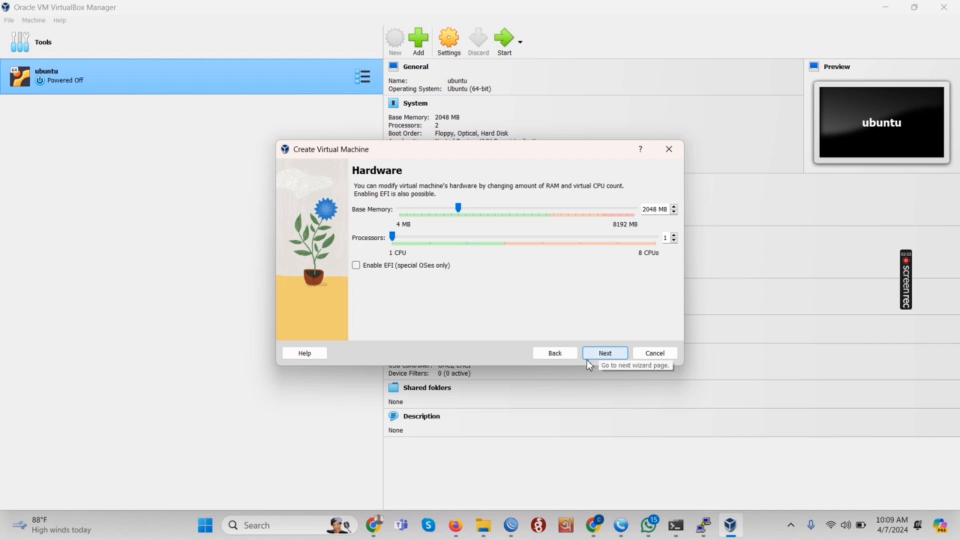
pyautogui.click(602, 354)
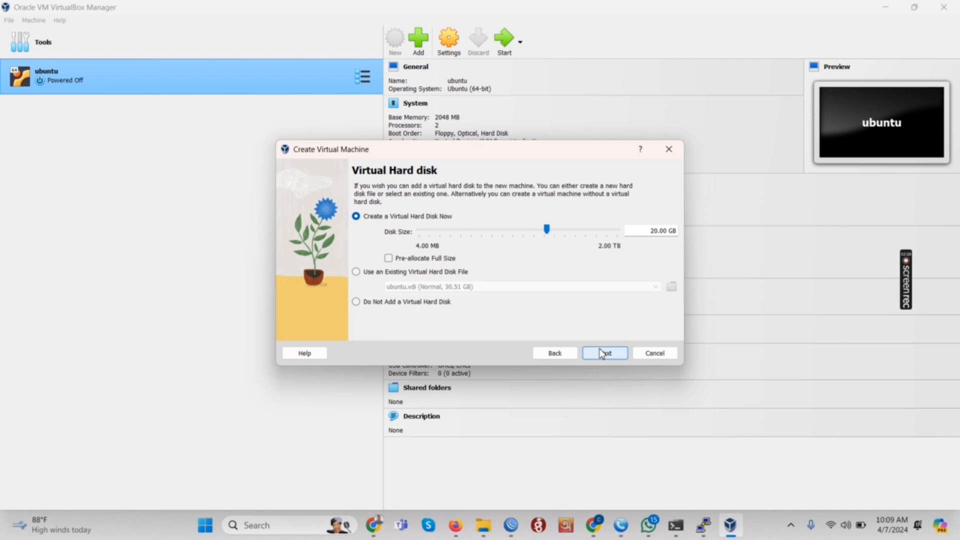
pyautogui.click(602, 354)
pyautogui.click(602, 354)
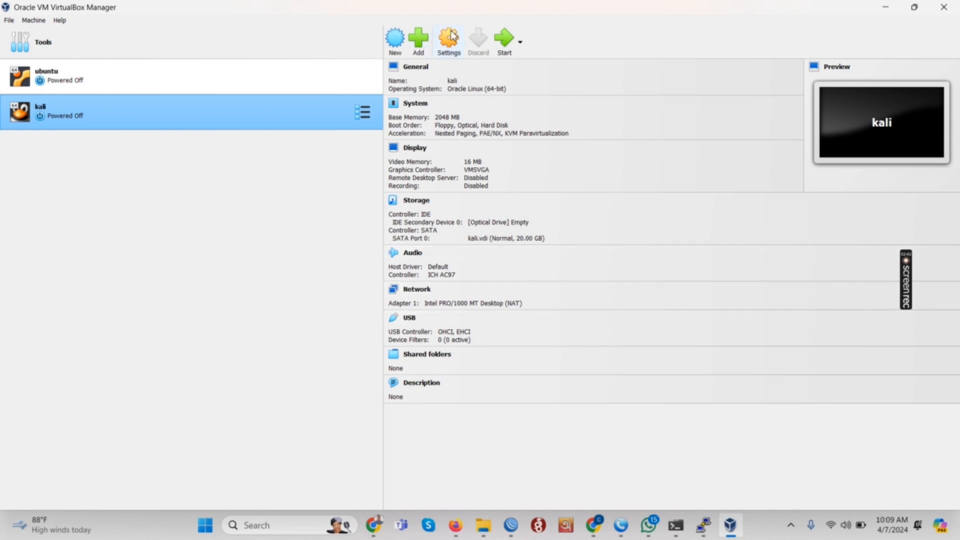
# Step: In the kali machine's Storage settings, choose to attach an existing hard disk file
pyautogui.click(463, 42)
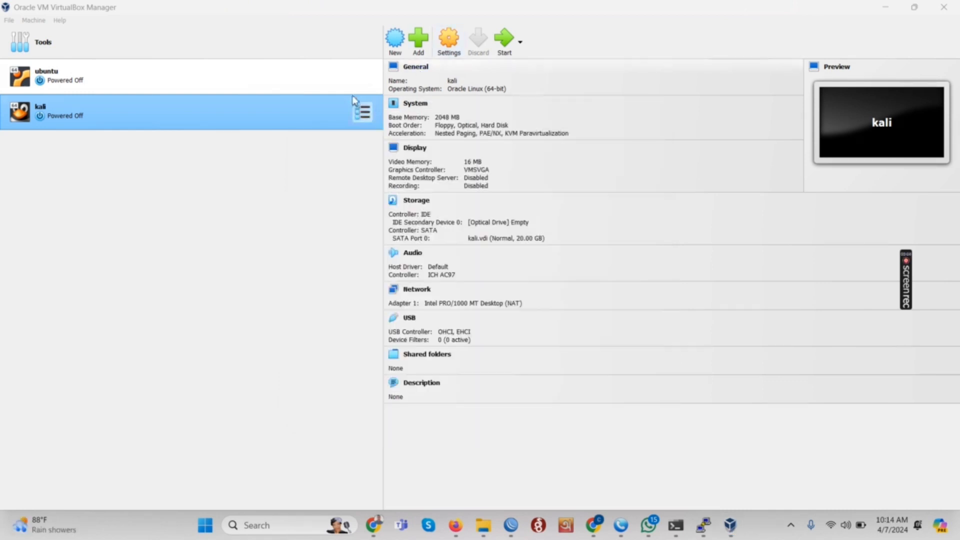
pyautogui.click(456, 44)
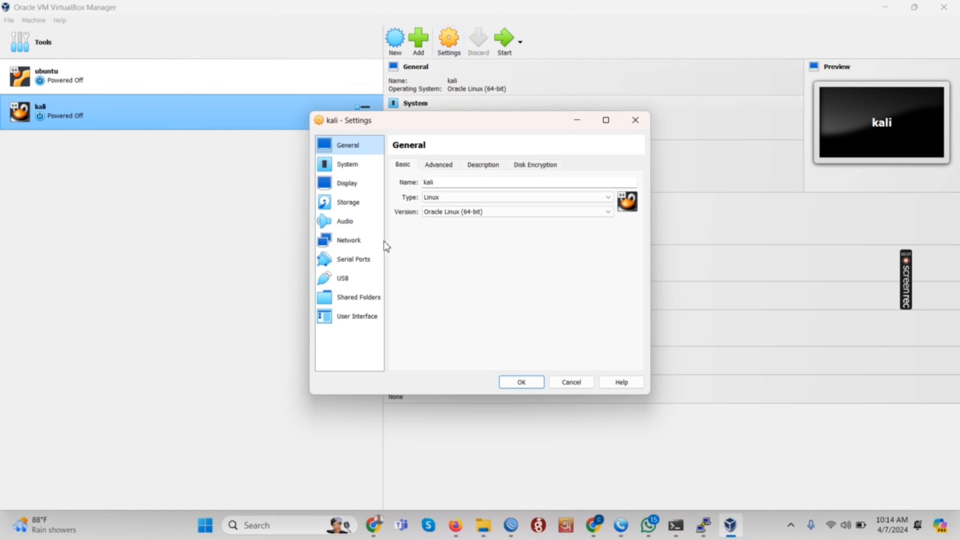
pyautogui.click(358, 206)
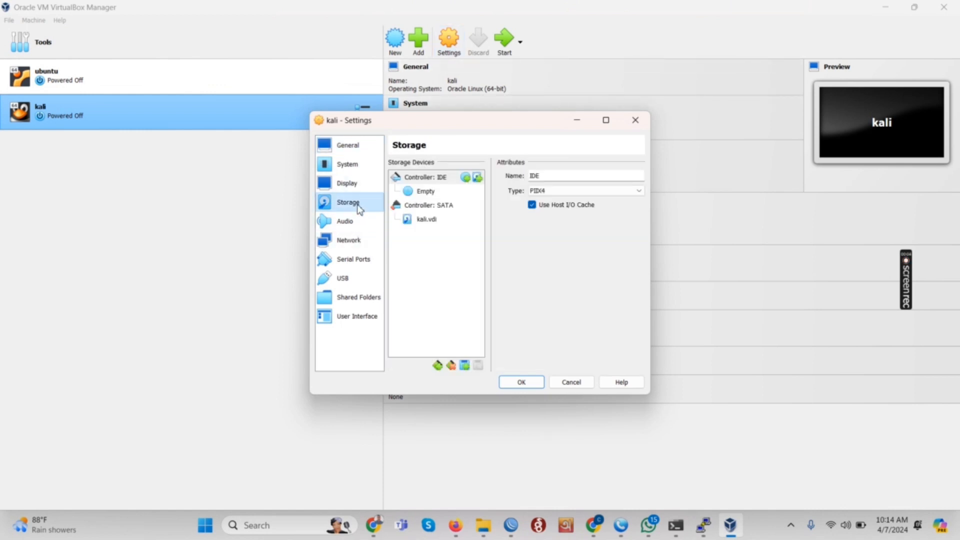
pyautogui.click(434, 221)
pyautogui.click(658, 176)
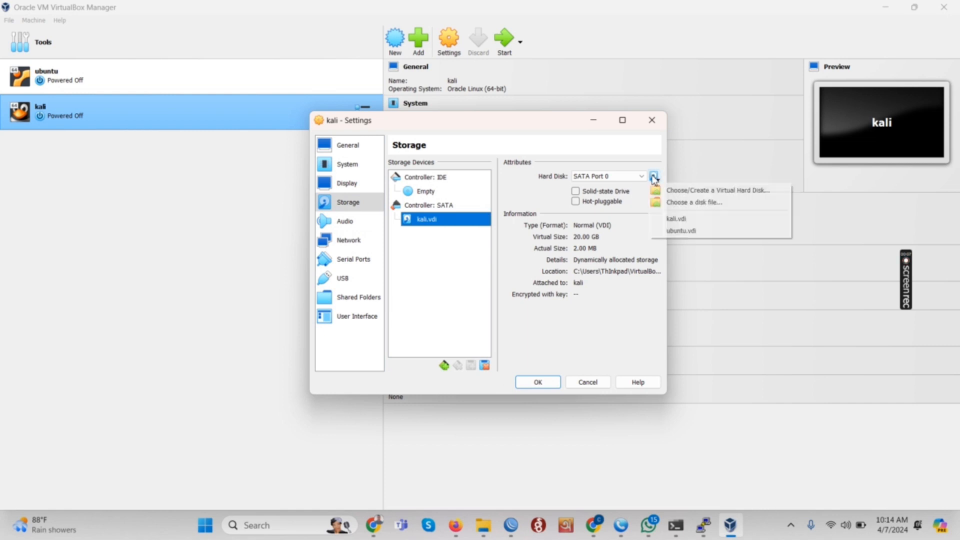
pyautogui.click(688, 199)
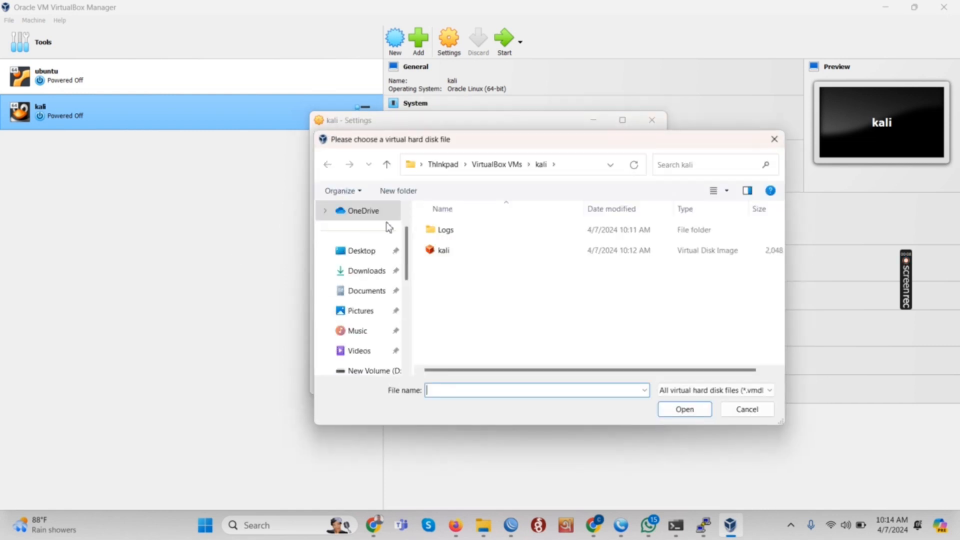
# Step: Attach the Kali .vdi from D:\Downloads\kali-linux-2024.1-virtualbox-amd64
pyautogui.scroll(-5, 378, 345)
pyautogui.click(383, 306)
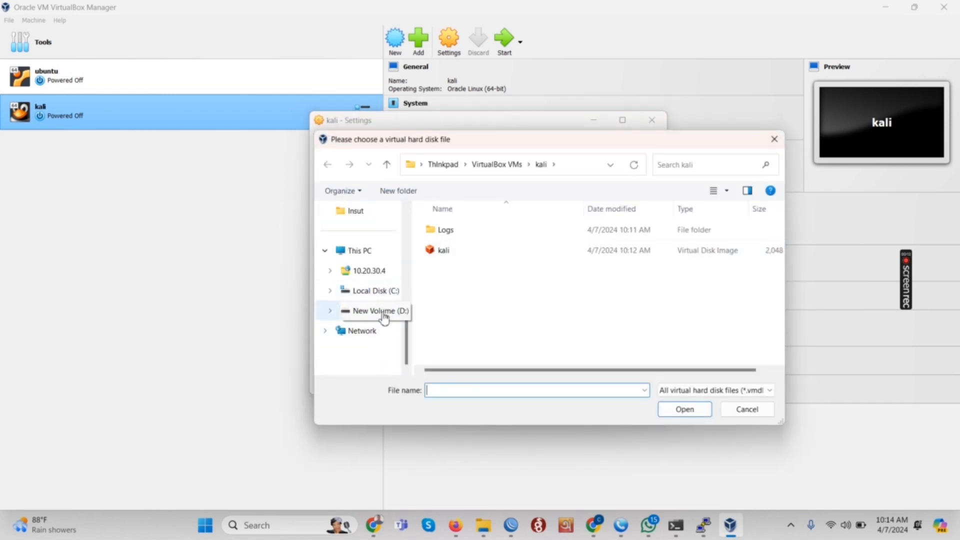
pyautogui.scroll(-5, 680, 281)
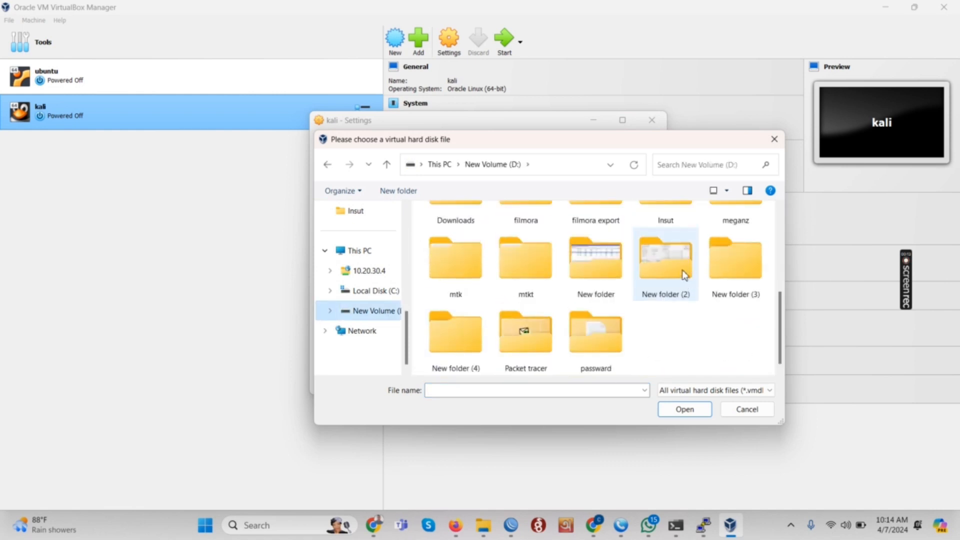
pyautogui.scroll(3, 690, 272)
pyautogui.scroll(-2, 705, 319)
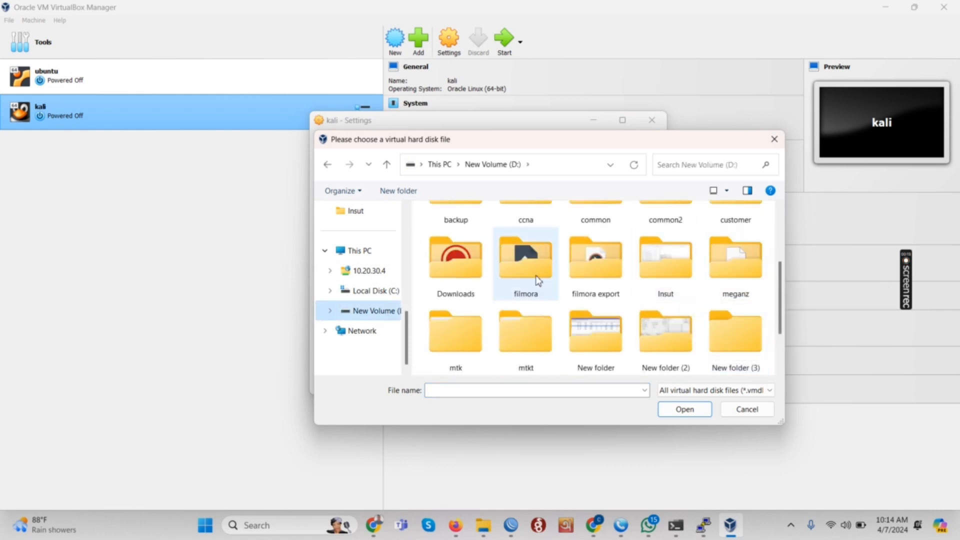
pyautogui.doubleClick(456, 235)
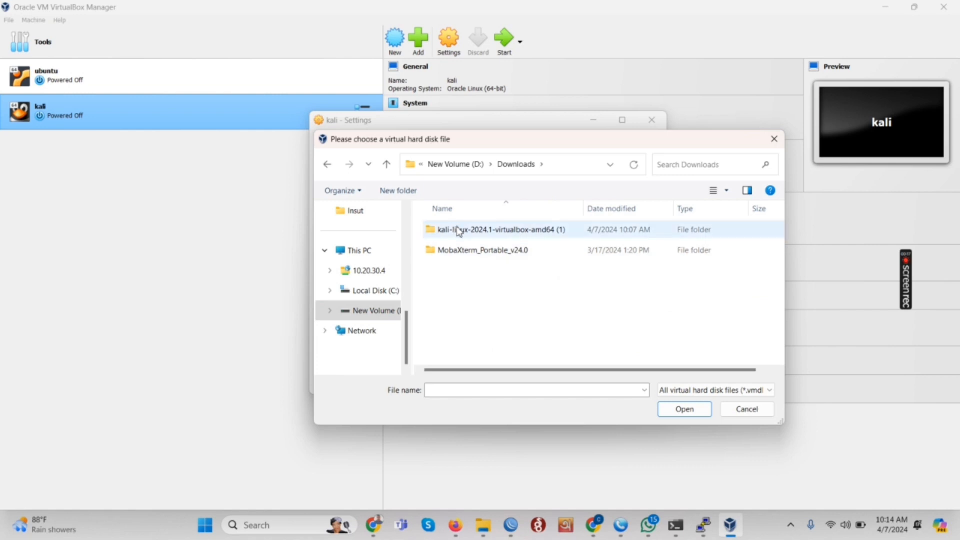
pyautogui.doubleClick(456, 231)
pyautogui.doubleClick(459, 231)
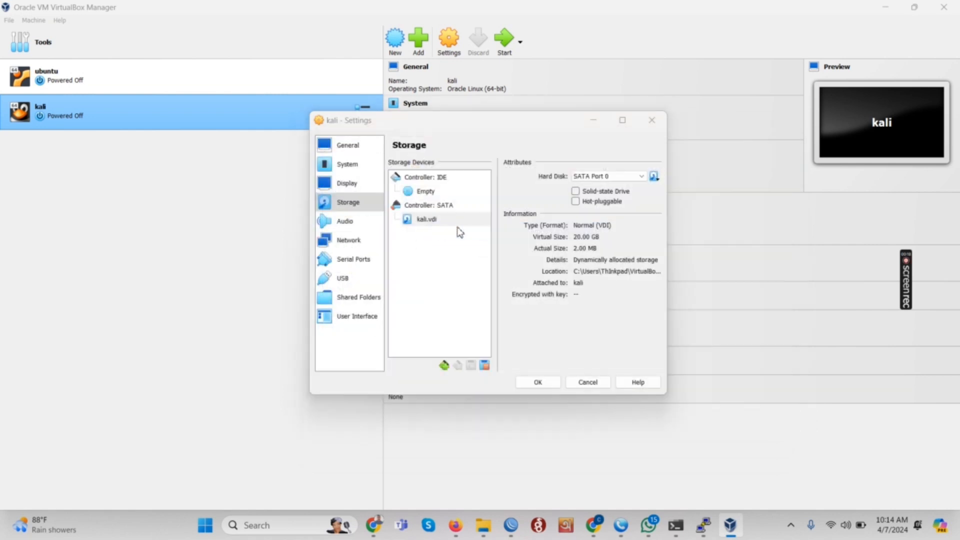
# Step: Save the storage change, set video memory to 128 MB, and boot the kali machine
pyautogui.click(540, 383)
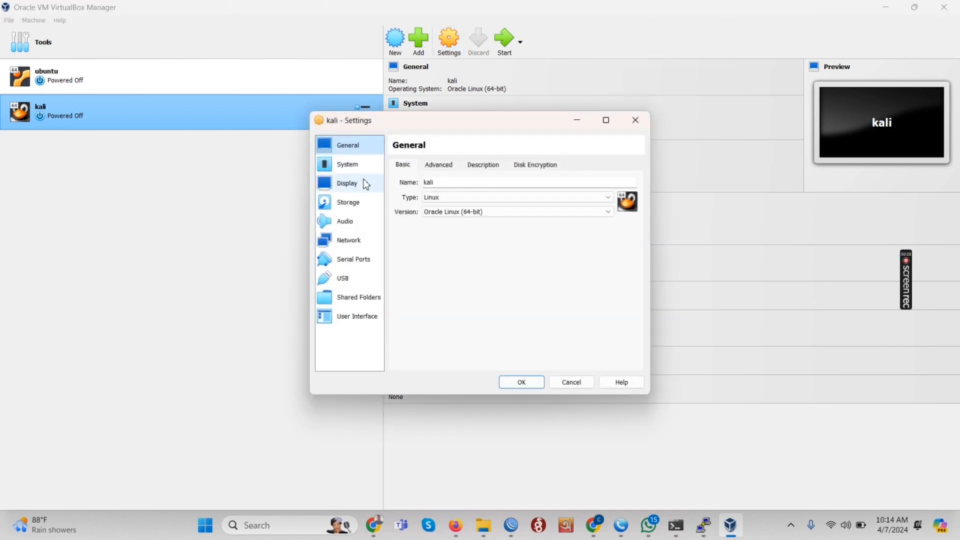
pyautogui.click(364, 183)
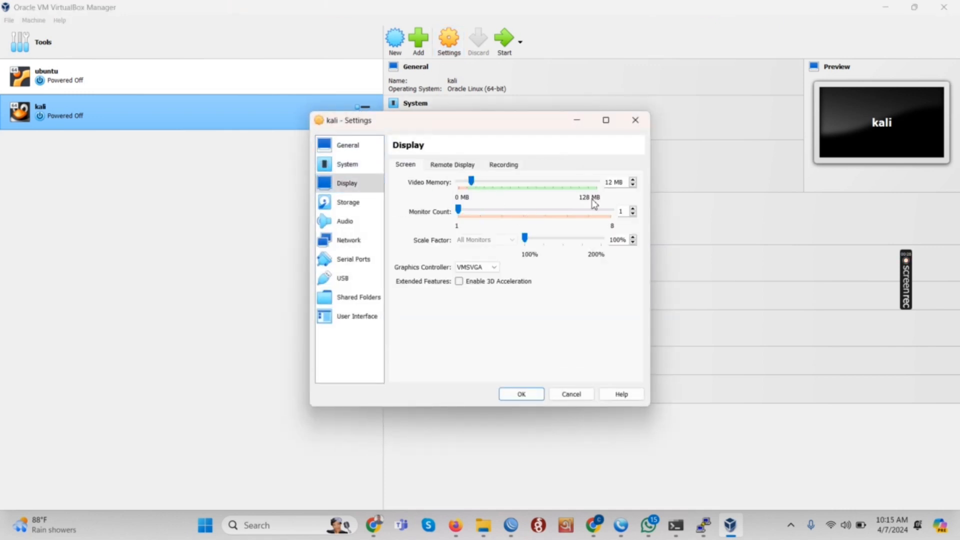
pyautogui.moveTo(471, 181); pyautogui.dragTo(597, 181)
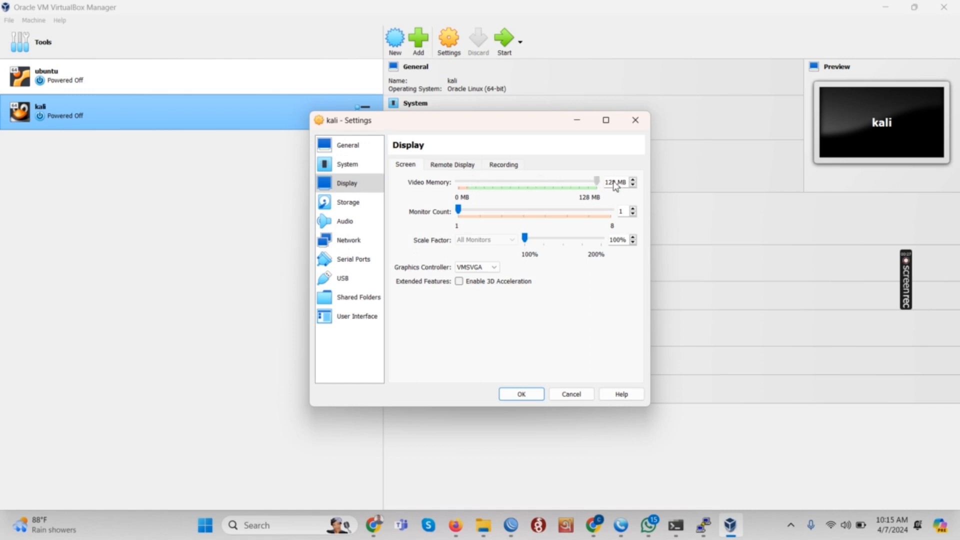
pyautogui.click(533, 396)
pyautogui.click(501, 42)
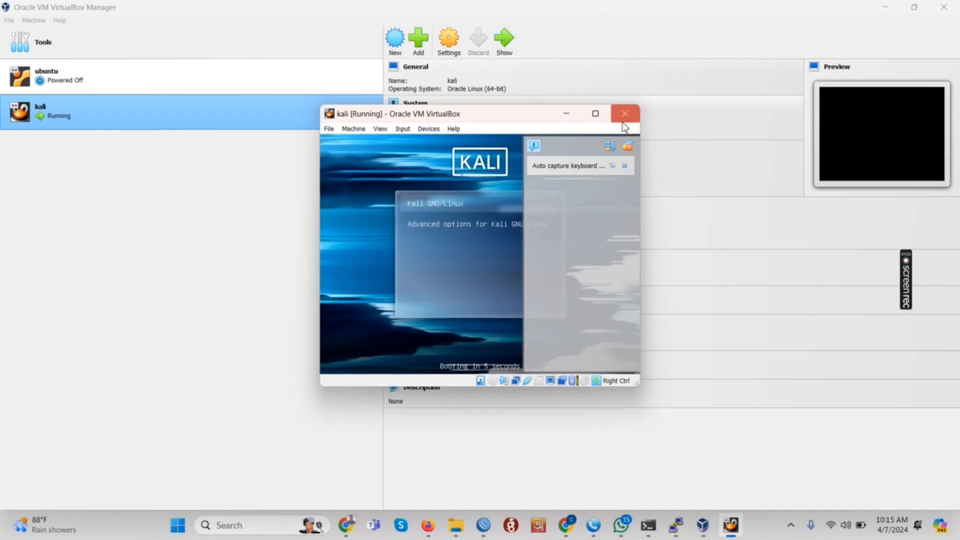
# Step: Dismiss the notification messages and maximize the running kali machine's window
pyautogui.click(628, 150)
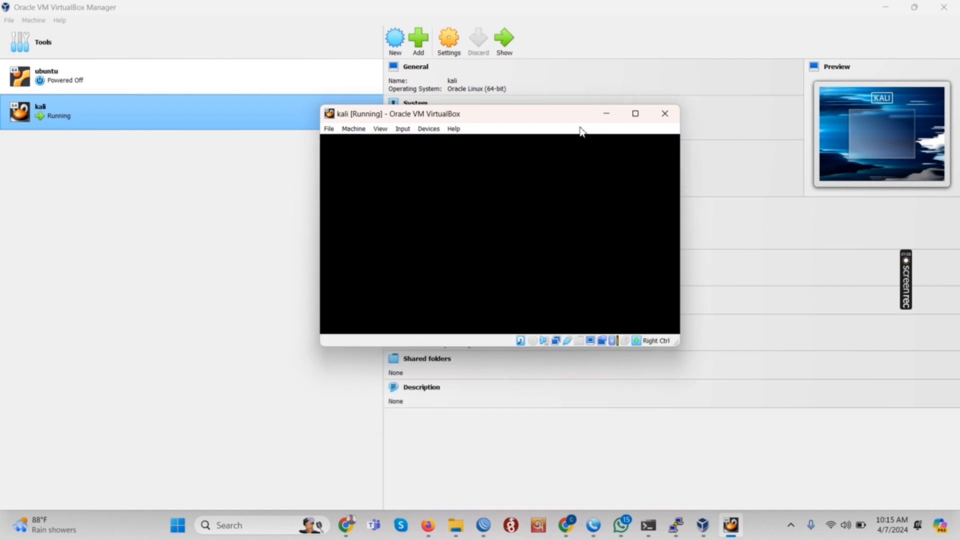
pyautogui.click(632, 121)
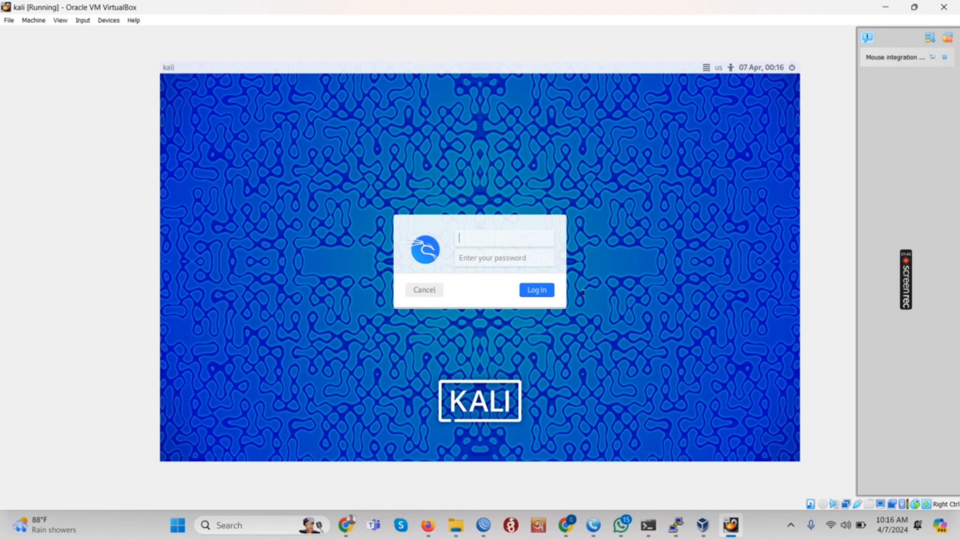
# Step: Attempt a login with the mistyped username and a password
pyautogui.write('om')
pyautogui.click(533, 262)
pyautogui.write('1234')
pyautogui.click(530, 291)
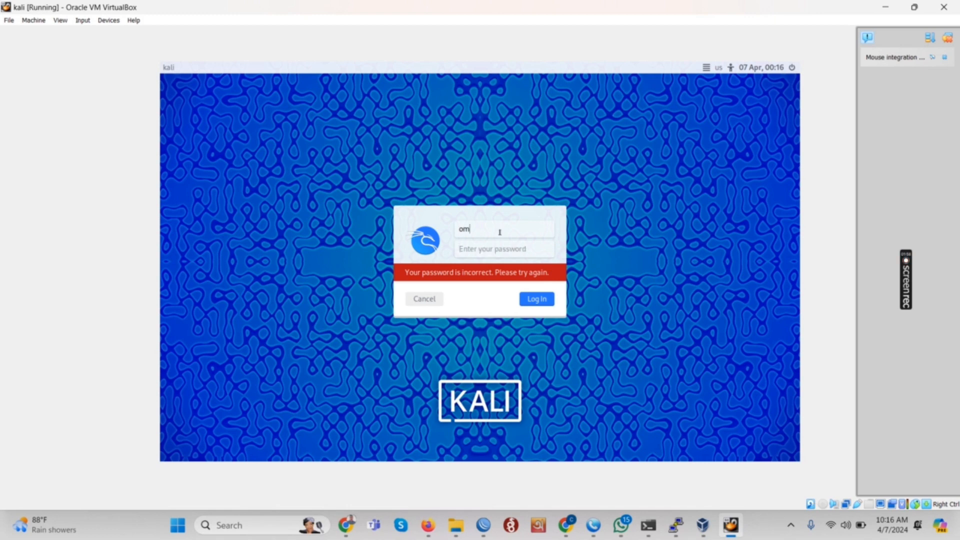
# Step: Replace the username with 'kali', enter the account password, and log in to the desktop
pyautogui.moveTo(497, 232); pyautogui.dragTo(438, 230)
pyautogui.press('BackSpace')
pyautogui.write('kali')
pyautogui.click(483, 239)
pyautogui.write('kali1')
pyautogui.write('•••')
pyautogui.click(547, 300)
pyautogui.write('kali')
pyautogui.click(529, 296)
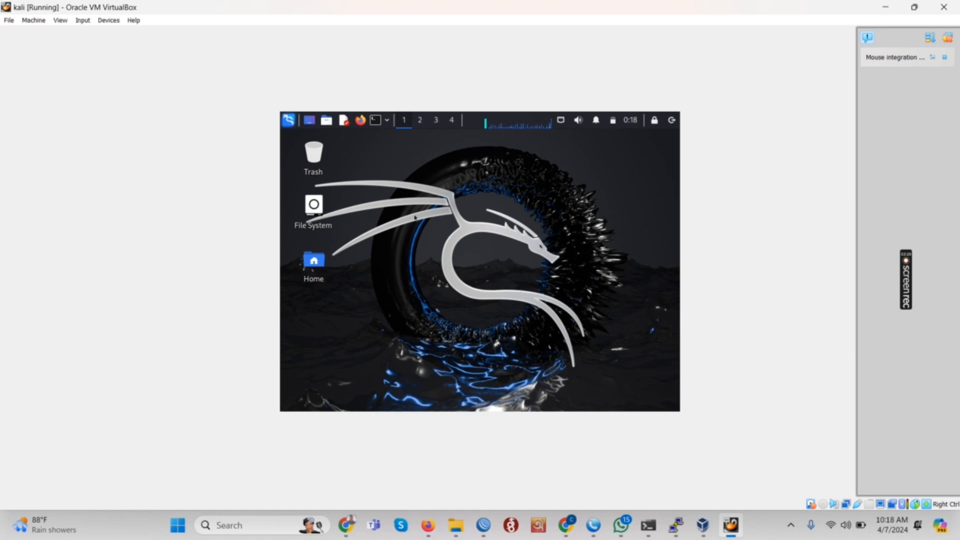
# Step: Open a terminal on the Kali desktop and run who to list logged-in users
pyautogui.rightClick(412, 193)
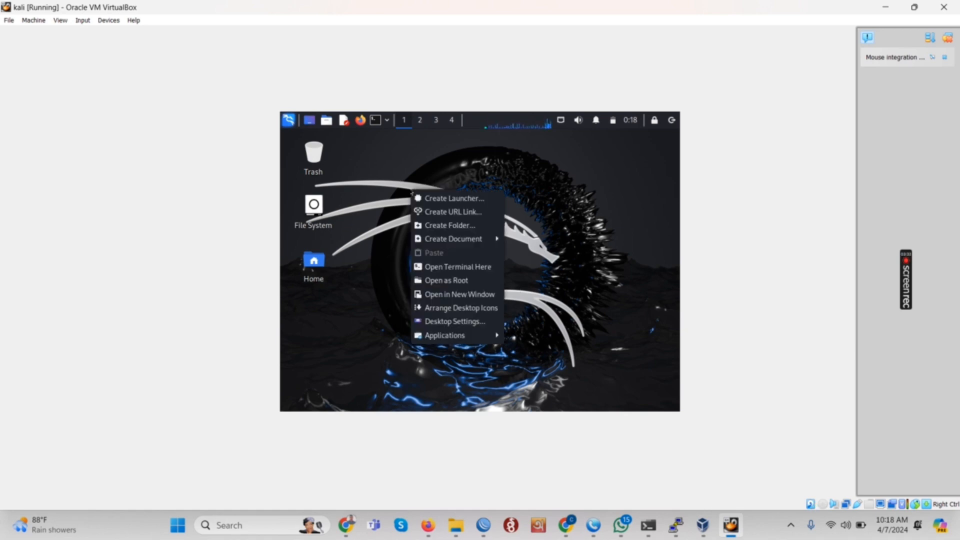
pyautogui.click(379, 122)
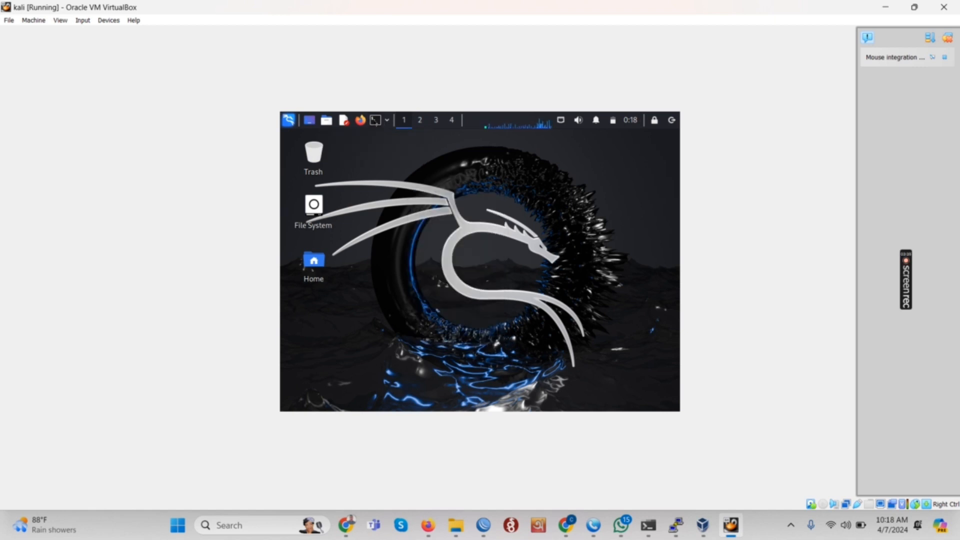
pyautogui.click(376, 120)
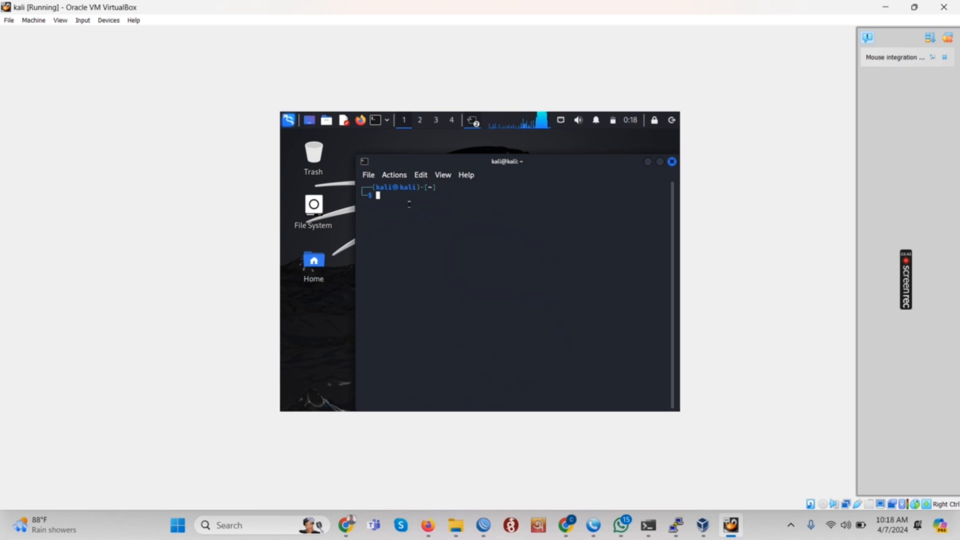
pyautogui.write('who')
pyautogui.press('Return')
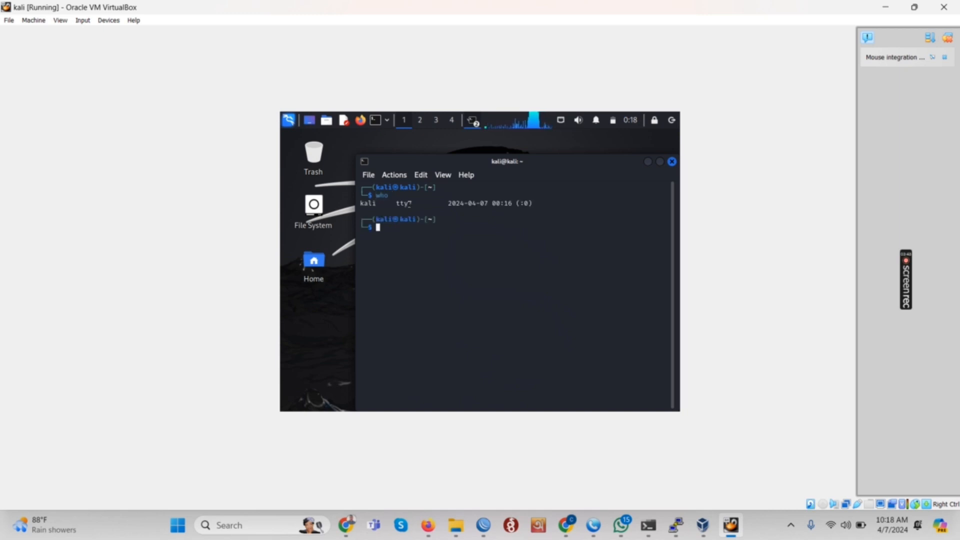
pyautogui.tripleClick(497, 203)
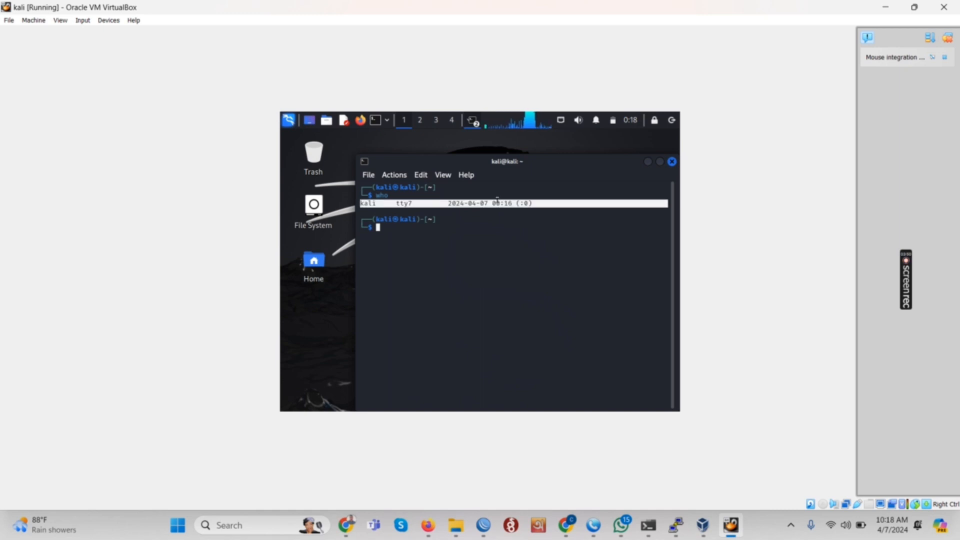
pyautogui.click(429, 237)
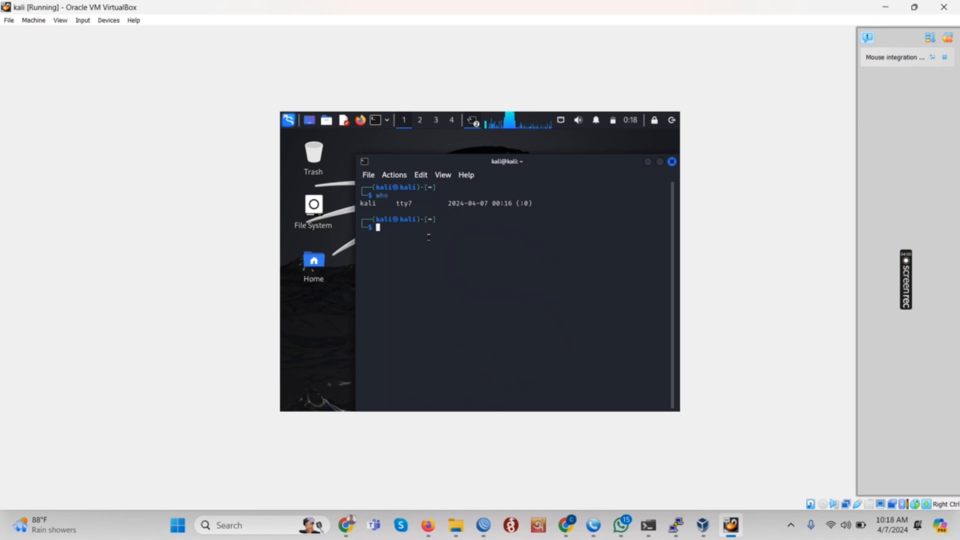
# Step: Start an sh shell, switch to root with sudo -i, and run who again
pyautogui.write('sh')
pyautogui.press('Tab')
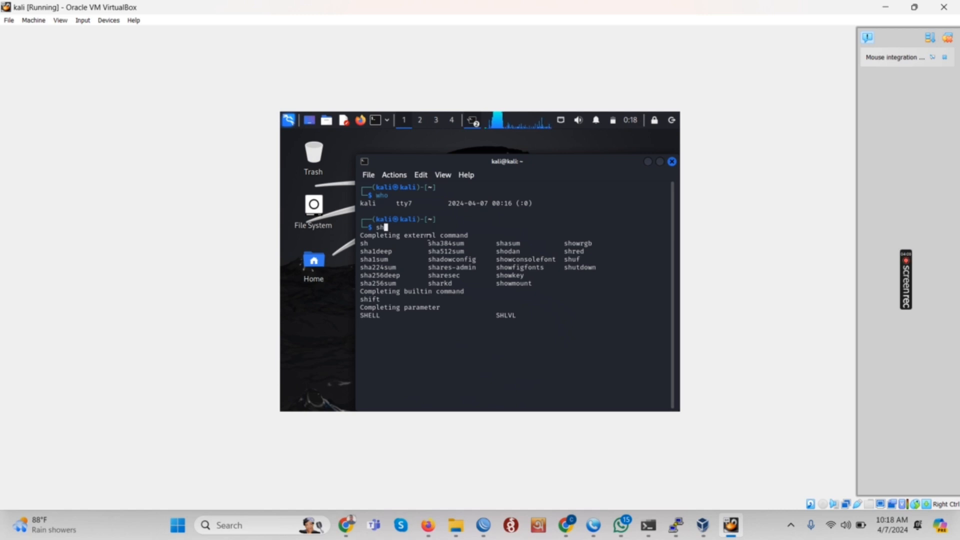
pyautogui.press('Return')
pyautogui.write('su')
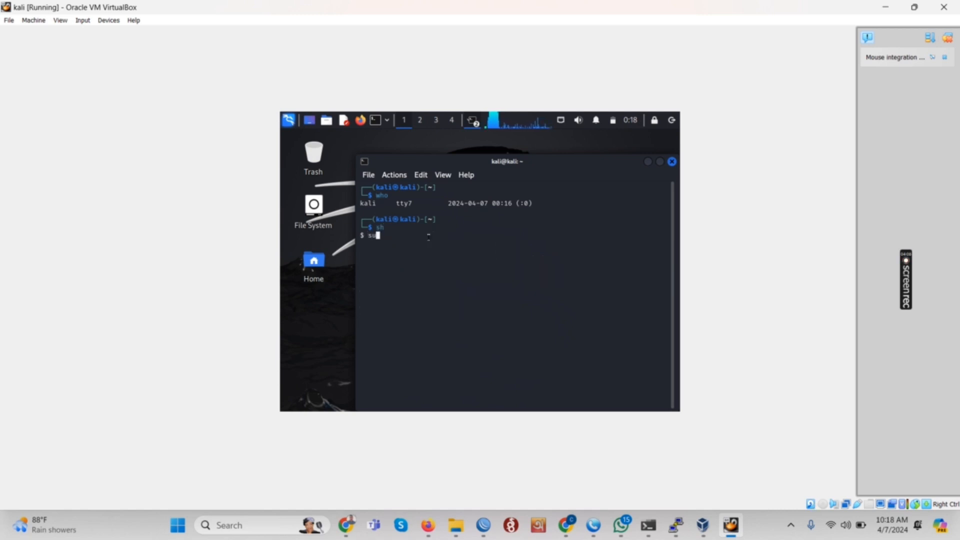
pyautogui.write('do -i')
pyautogui.press('Return')
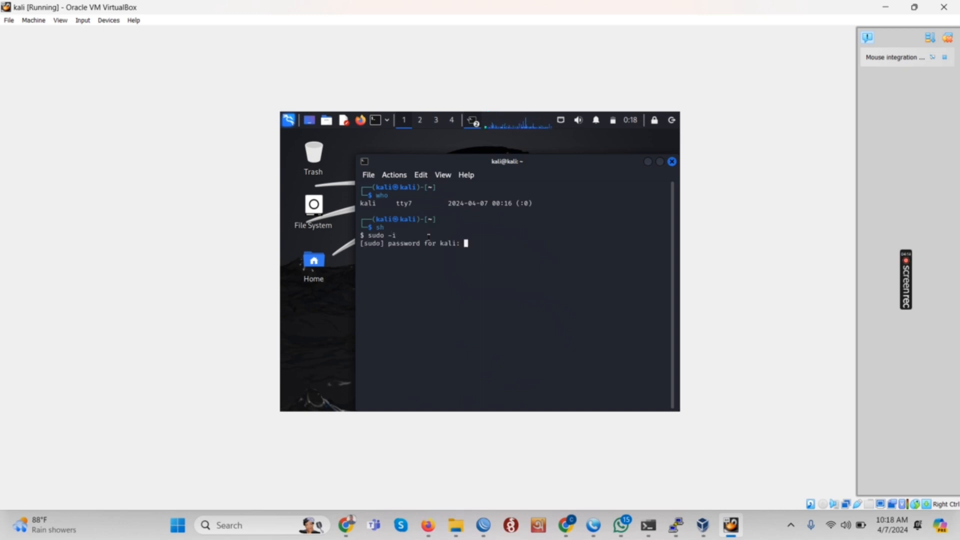
pyautogui.press('Return')
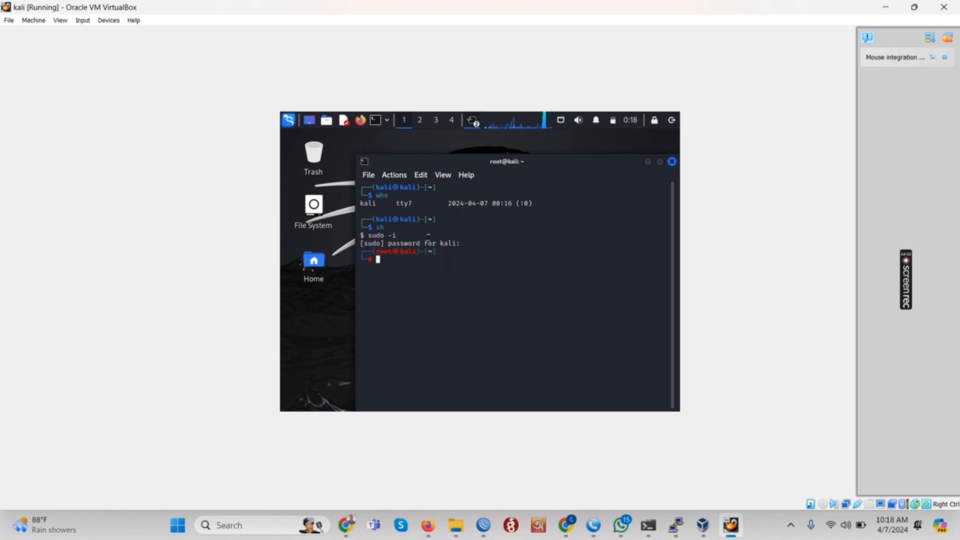
pyautogui.write('who')
pyautogui.press('Return')
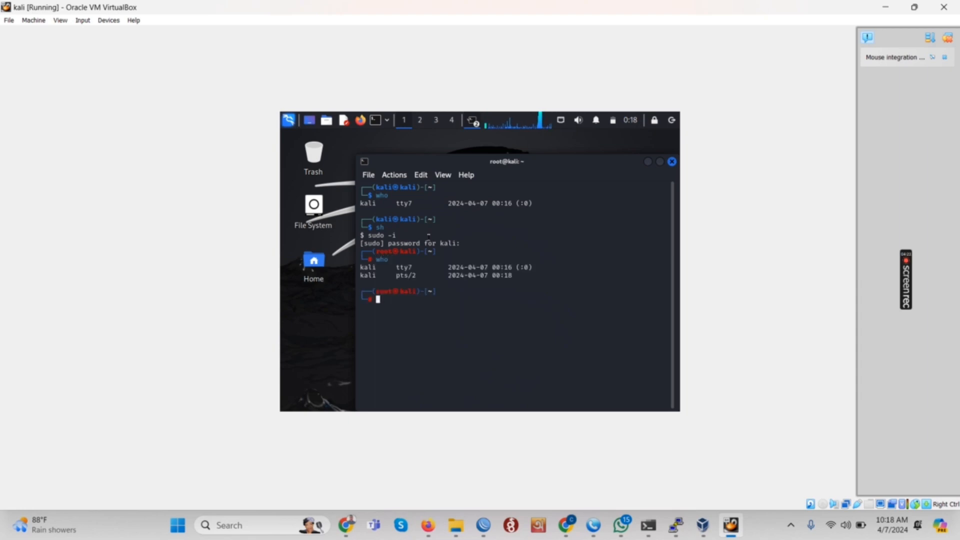